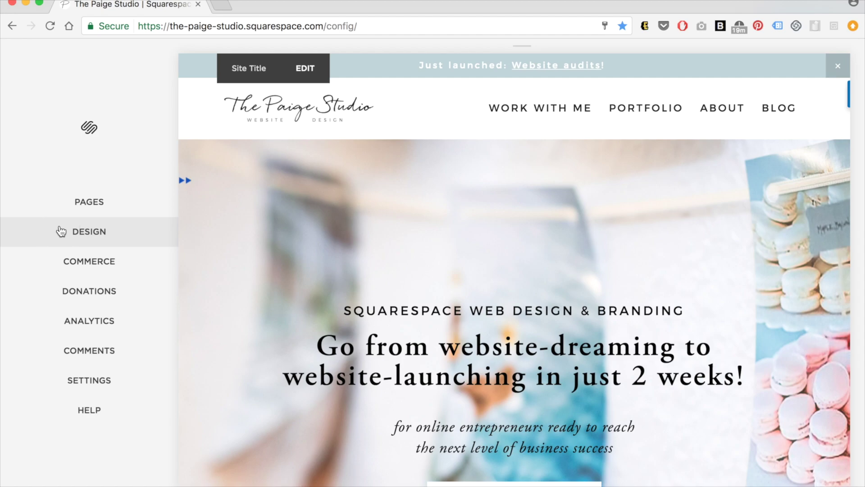
# Open the site's Style Editor and look over the homepage preview and its list of style options
pyautogui.click(87, 224)
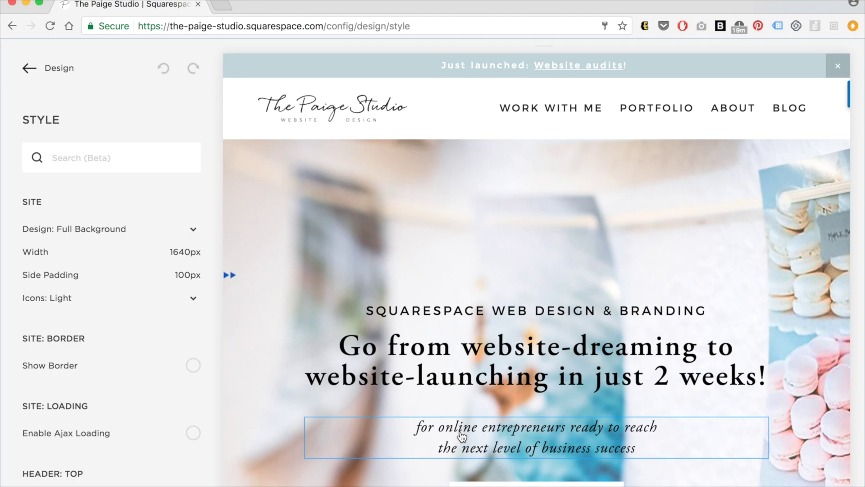
pyautogui.scroll(-3, 482, 451)
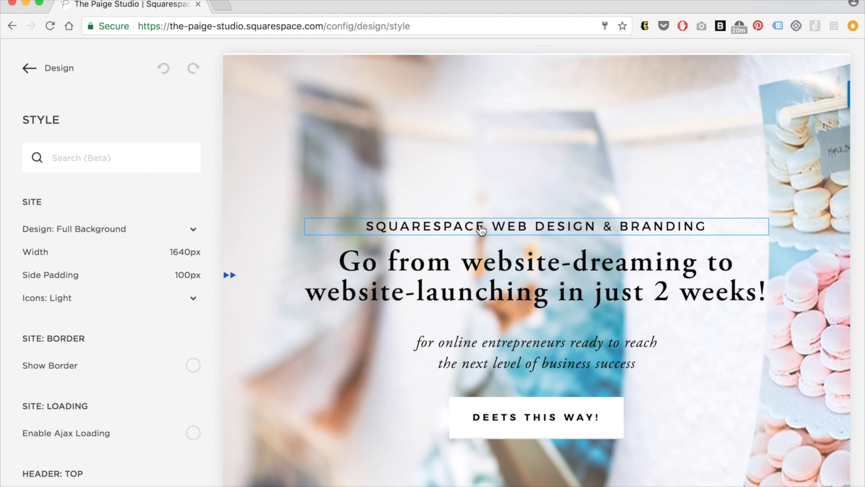
pyautogui.scroll(-20, 92, 260)
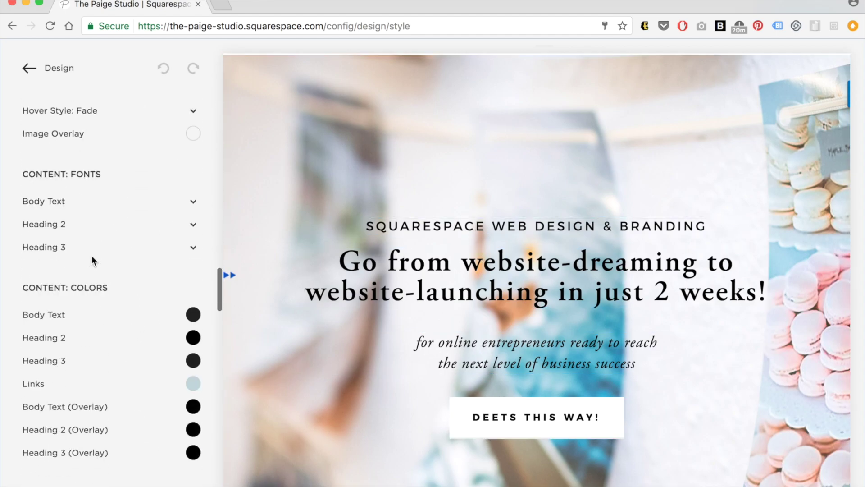
pyautogui.scroll(20, 91, 259)
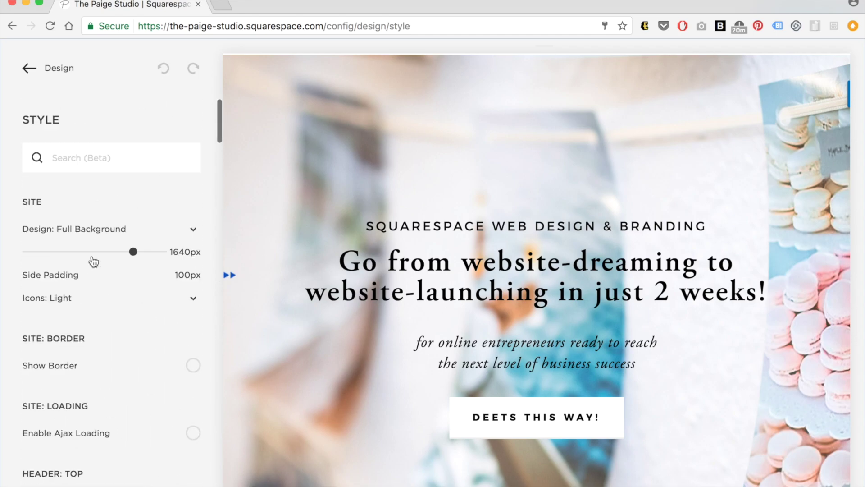
# Show only the style options of the "Squarespace Web Design & Branding" heading, and search the full list of options for "heading"
pyautogui.click(451, 230)
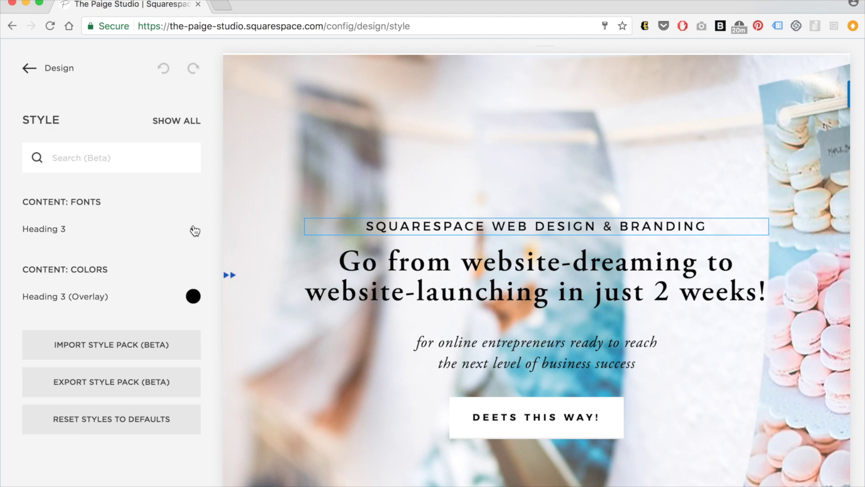
pyautogui.click(175, 121)
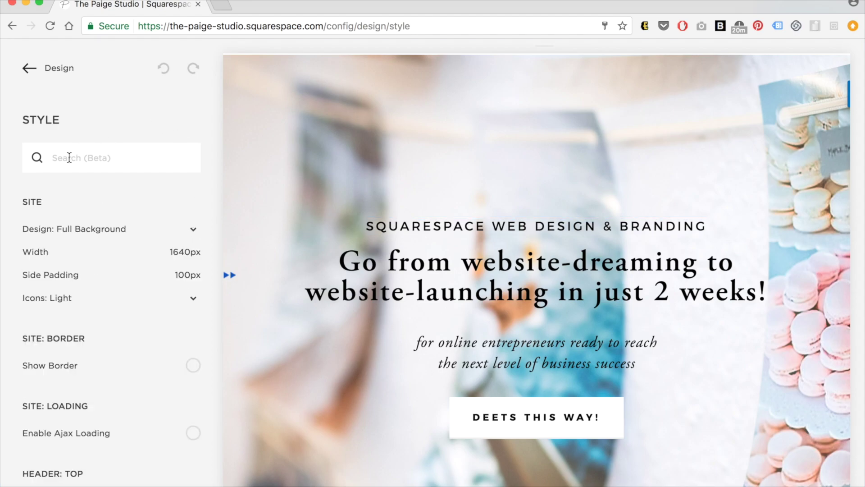
pyautogui.write('heading')
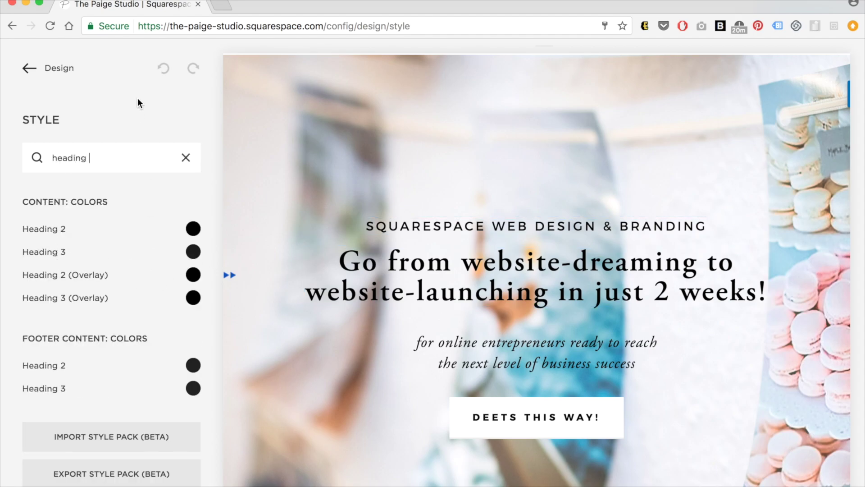
pyautogui.click(185, 158)
# Examine the homepage's complete list of style options, from the site settings down to the button block and announcement bar
pyautogui.scroll(-20, 82, 270)
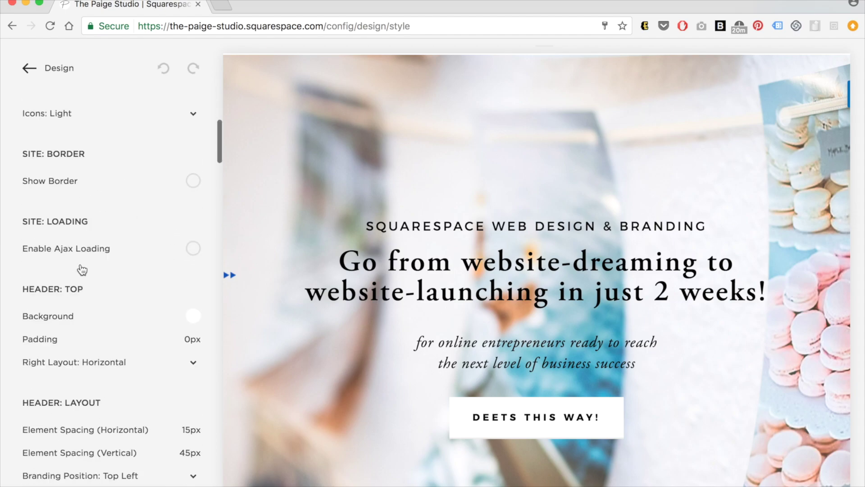
pyautogui.scroll(-15, 81, 271)
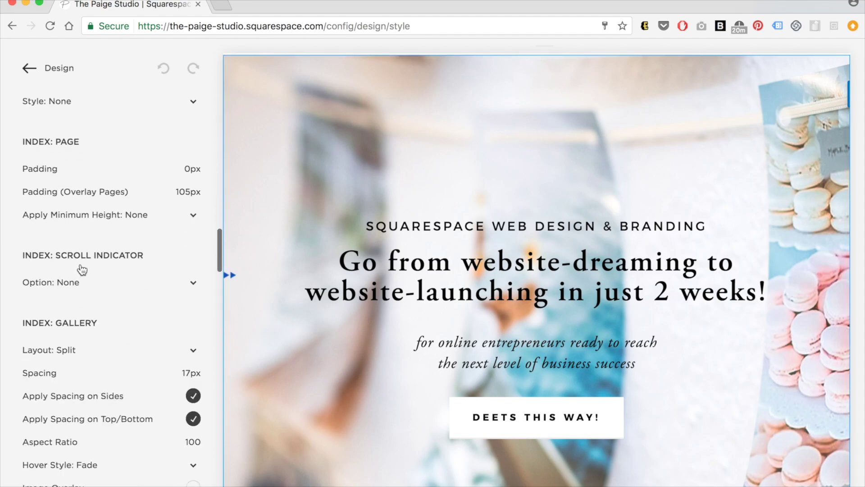
pyautogui.scroll(-8, 82, 271)
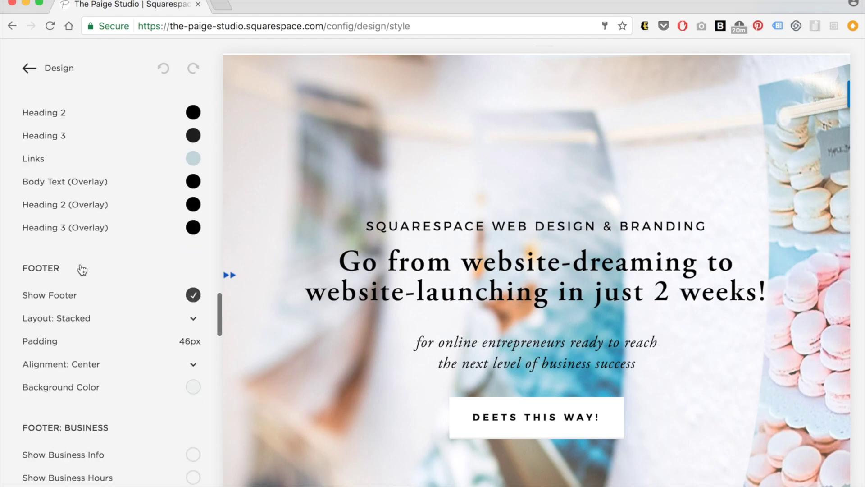
pyautogui.scroll(20, 81, 270)
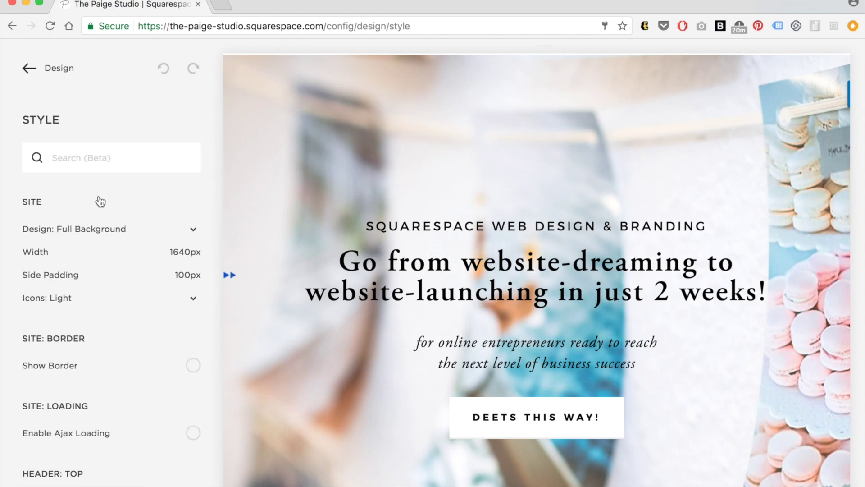
pyautogui.scroll(2, 234, 201)
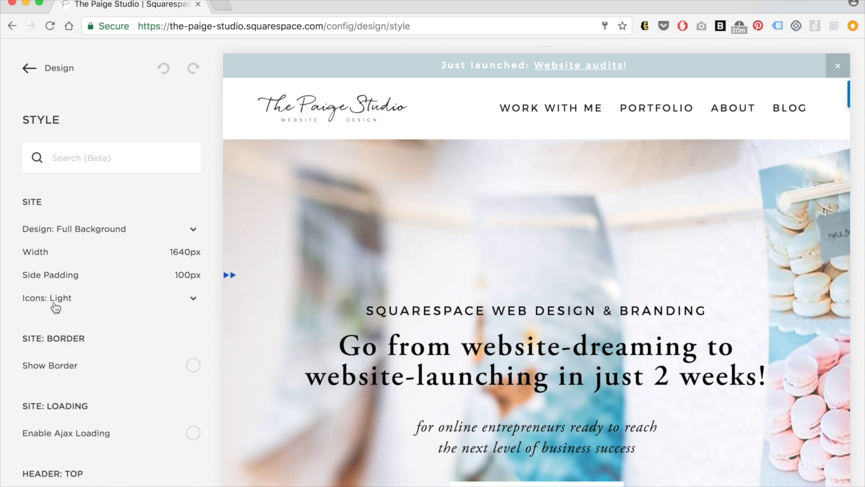
pyautogui.scroll(-20, 59, 309)
pyautogui.scroll(20, 58, 310)
pyautogui.scroll(-20, 110, 249)
pyautogui.scroll(-20, 109, 248)
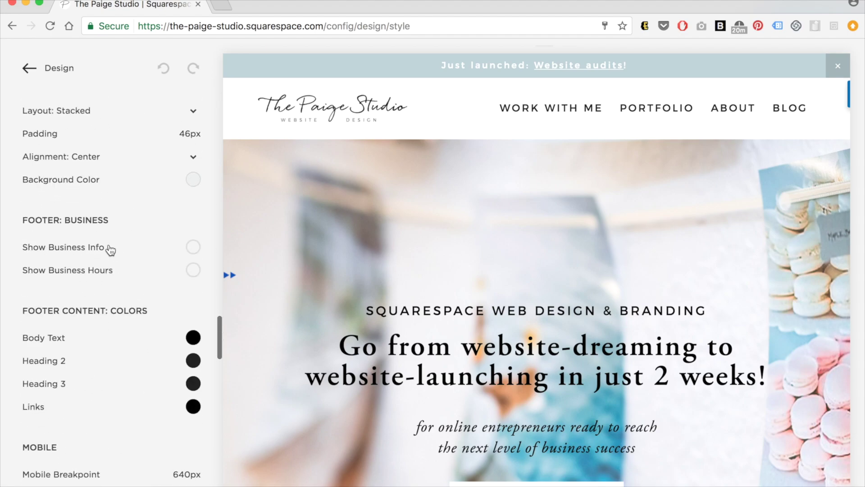
pyautogui.scroll(-5, 110, 250)
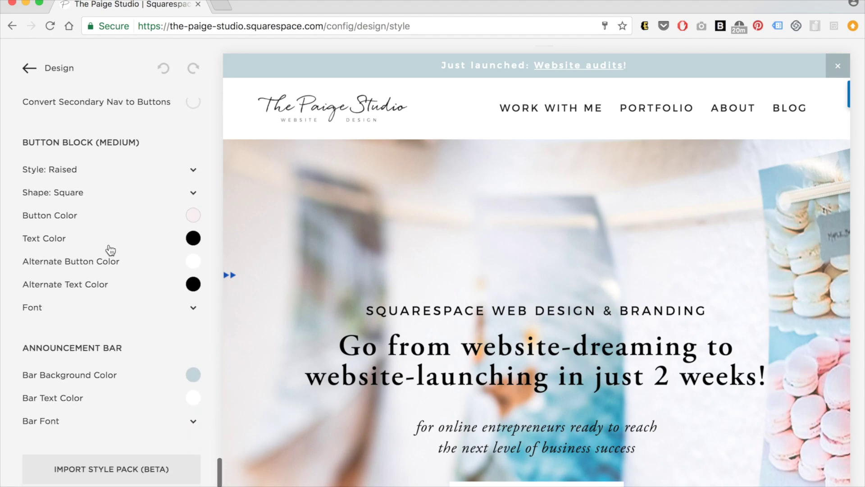
pyautogui.scroll(10, 110, 250)
pyautogui.scroll(15, 111, 250)
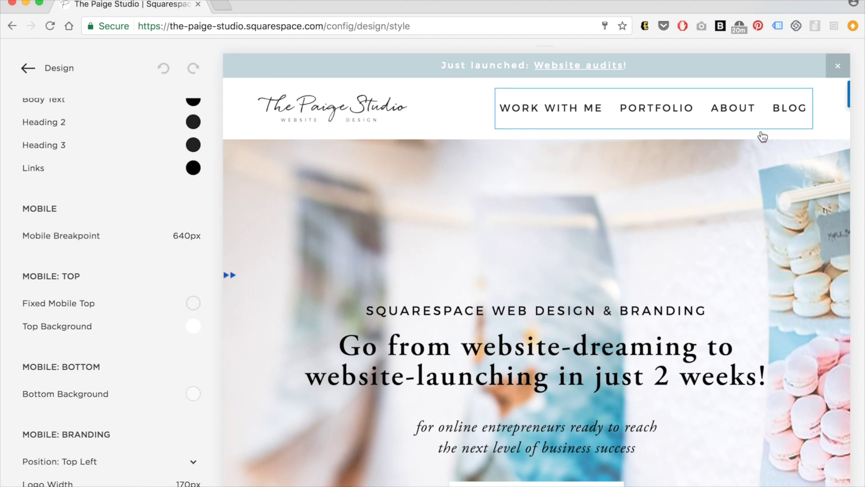
# Display the style options of the header navigation, and reopen the Style Editor with the Blog page in the preview
pyautogui.click(789, 113)
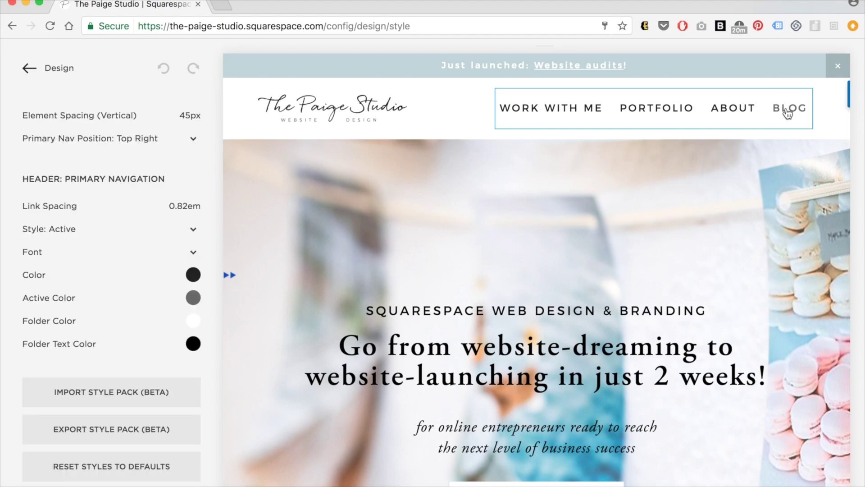
pyautogui.scroll(3, 68, 229)
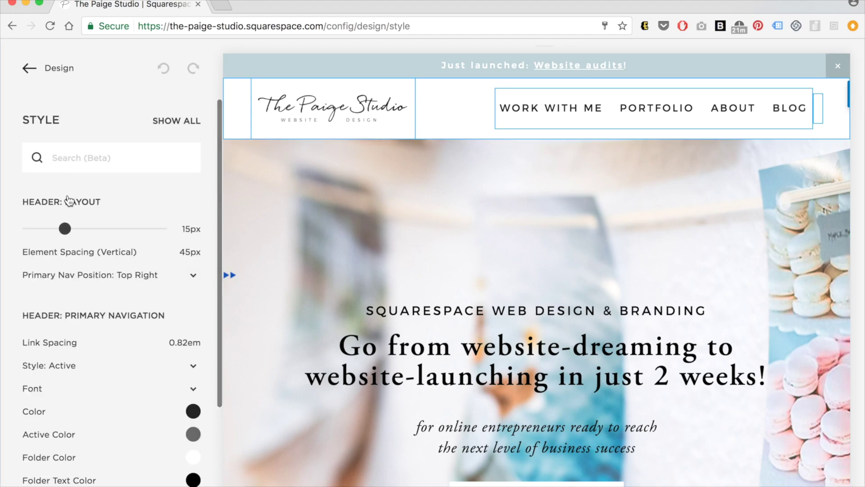
pyautogui.click(49, 70)
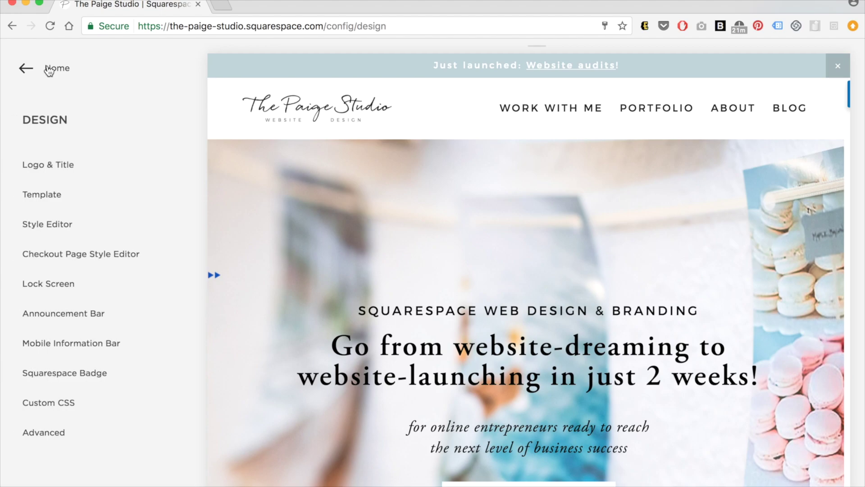
pyautogui.click(778, 109)
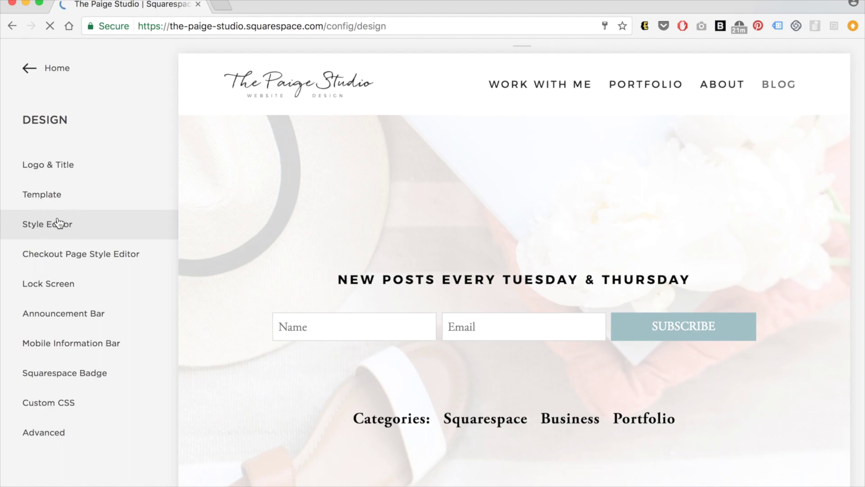
pyautogui.click(64, 224)
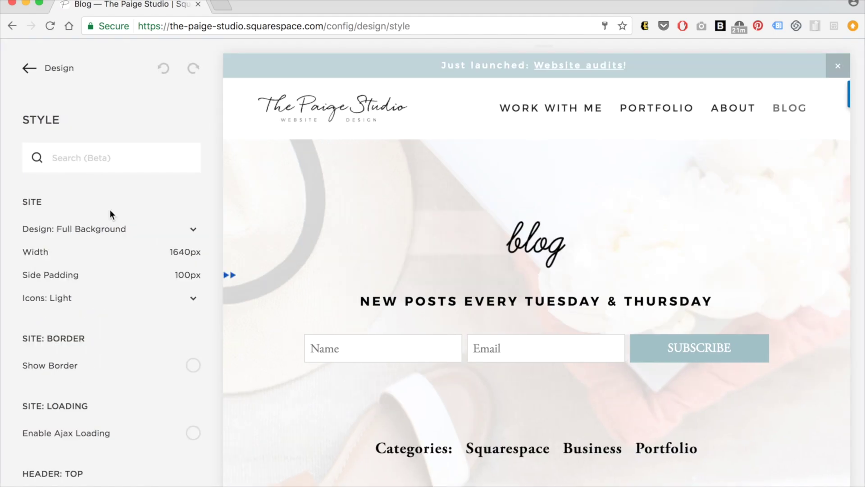
# Show the style options for the Blog page's post list and examine its main, metadata and blog list settings
pyautogui.scroll(-1, 368, 288)
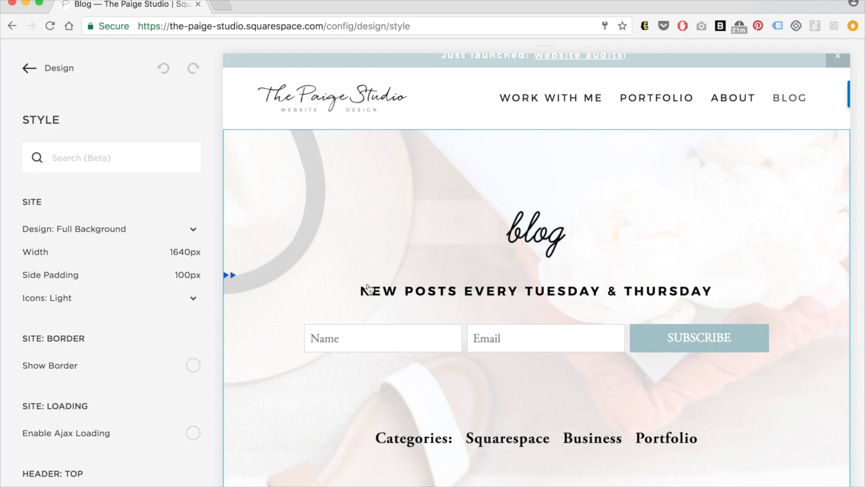
pyautogui.scroll(-10, 369, 288)
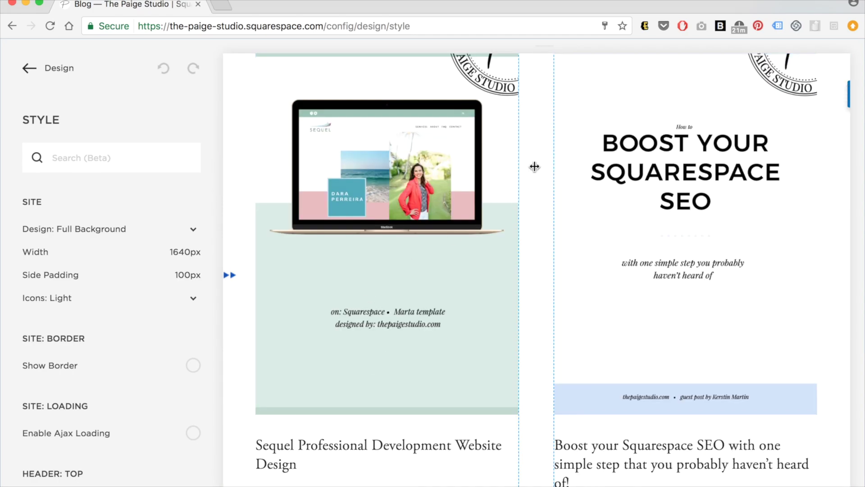
pyautogui.scroll(3, 535, 167)
pyautogui.scroll(3, 446, 162)
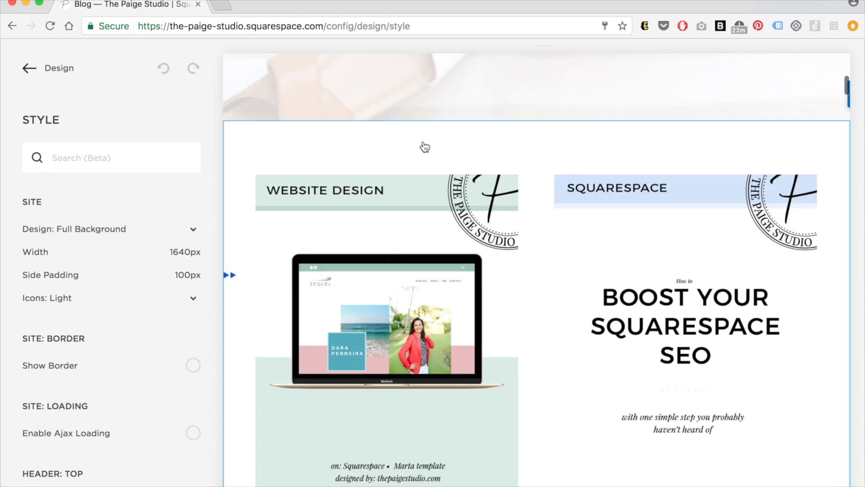
pyautogui.click(424, 147)
pyautogui.scroll(-2, 103, 307)
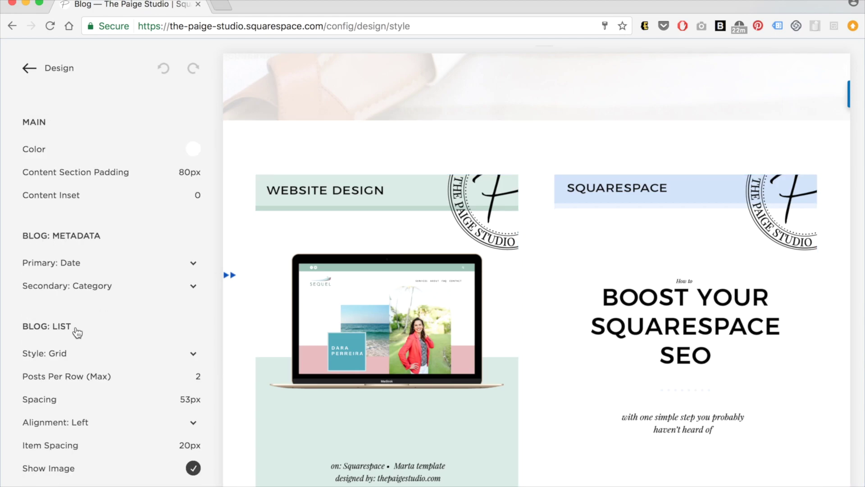
pyautogui.scroll(-3, 77, 332)
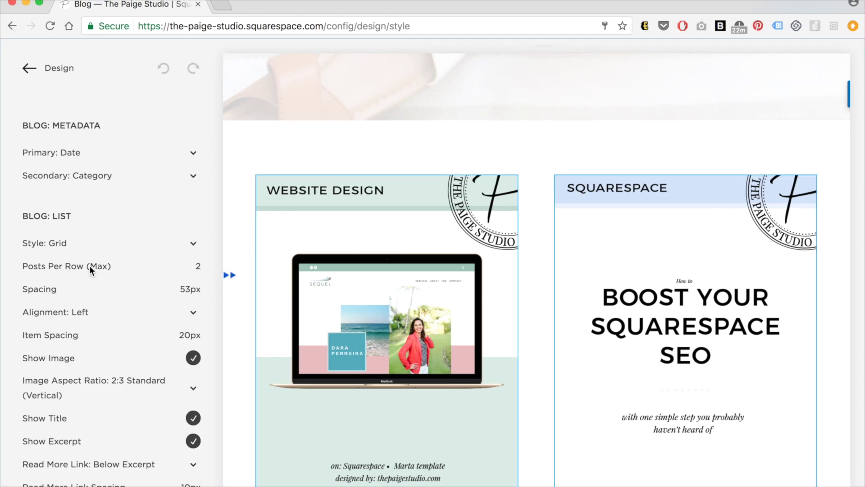
pyautogui.scroll(-6, 91, 412)
pyautogui.scroll(-5, 91, 410)
pyautogui.scroll(15, 90, 410)
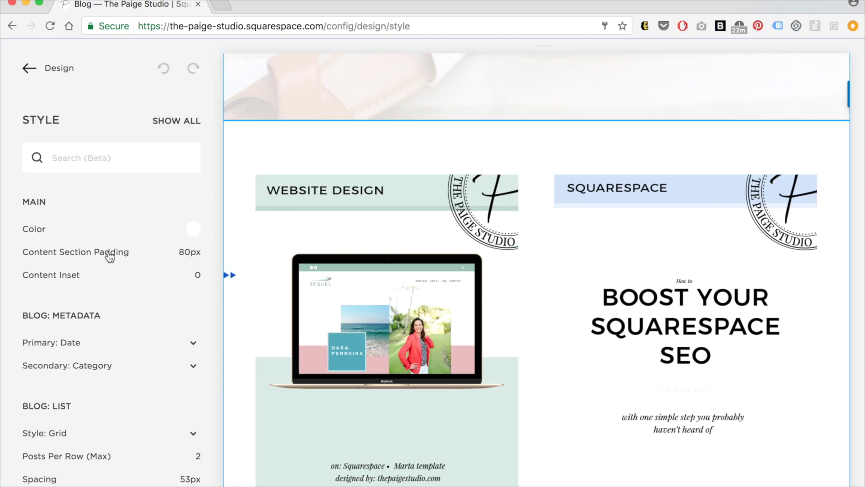
pyautogui.scroll(-7, 101, 287)
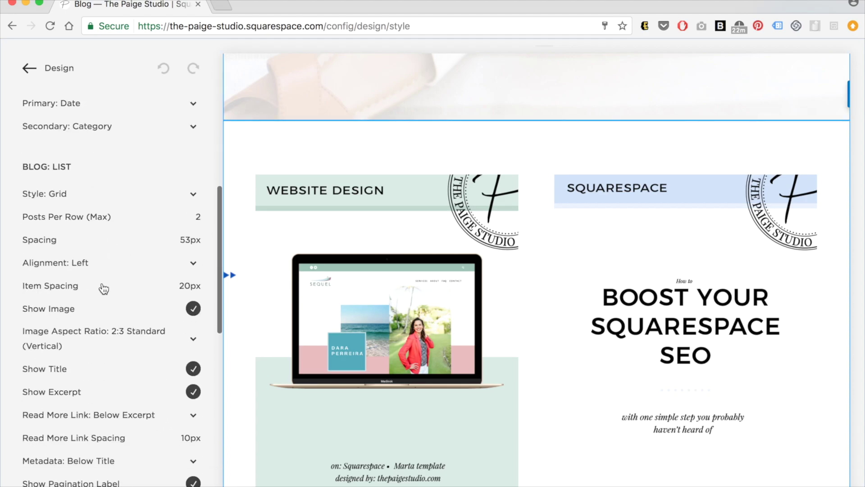
# Show only the announcement bar's style options, and restore the full list of options
pyautogui.scroll(10, 524, 277)
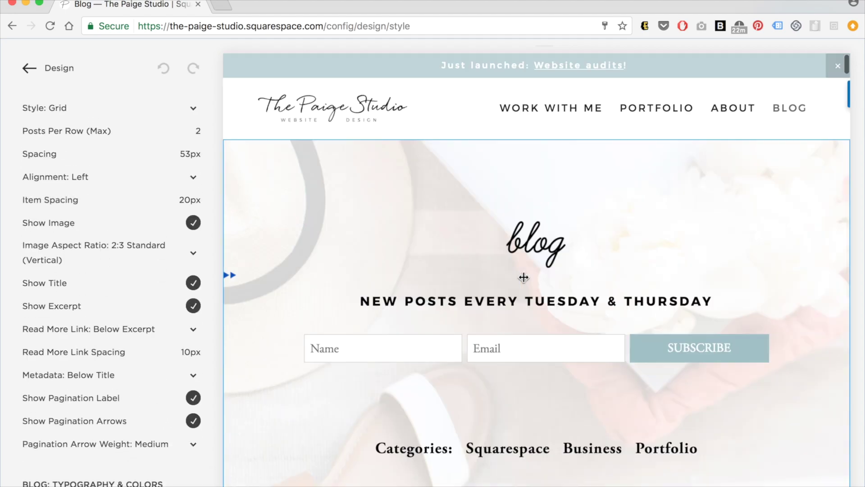
pyautogui.click(417, 67)
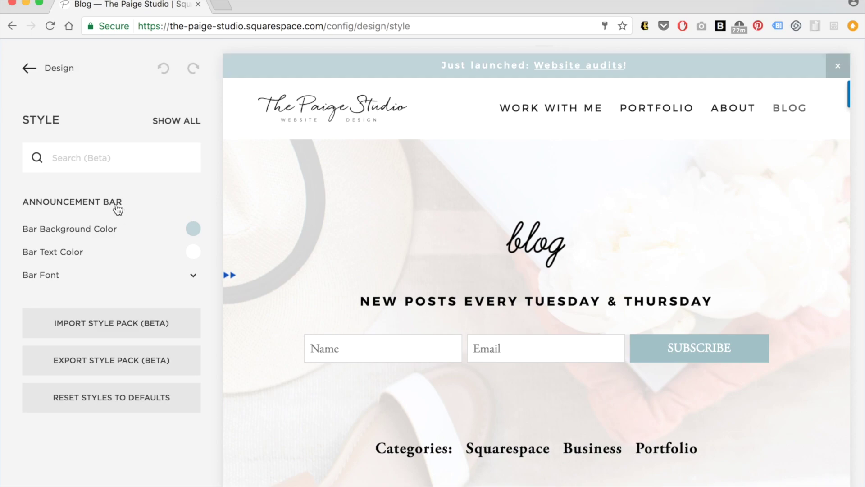
pyautogui.click(175, 121)
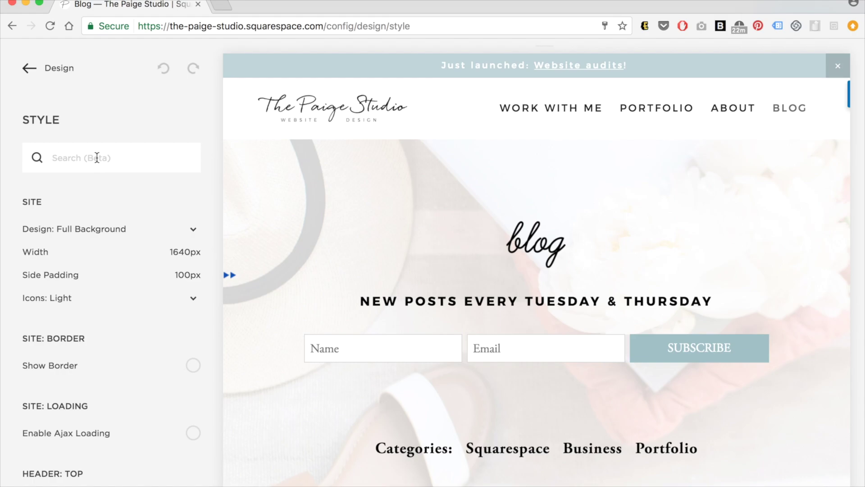
# Look over the Blog page's unfiltered style options and its preview from the header to the post grid
pyautogui.scroll(-12, 90, 314)
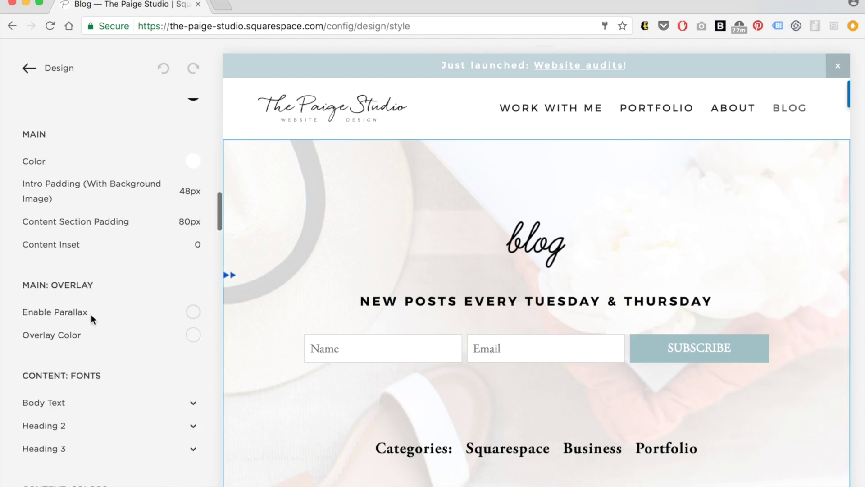
pyautogui.scroll(12, 101, 284)
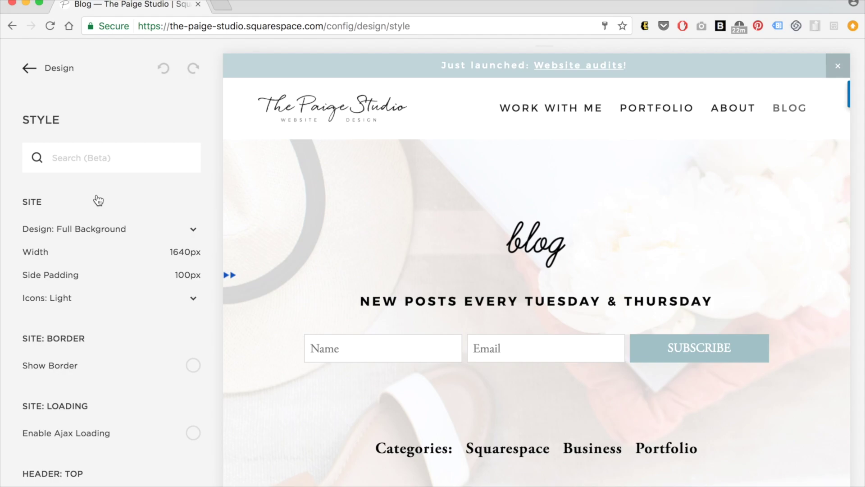
pyautogui.scroll(-10, 435, 216)
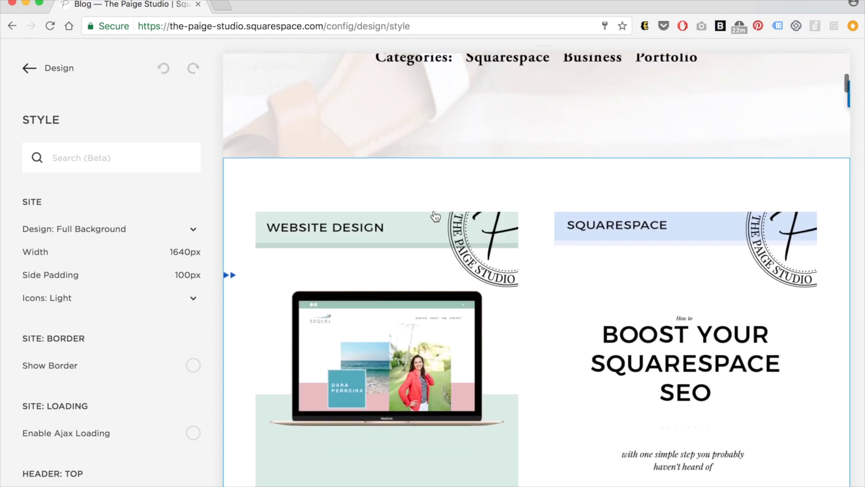
pyautogui.scroll(10, 462, 149)
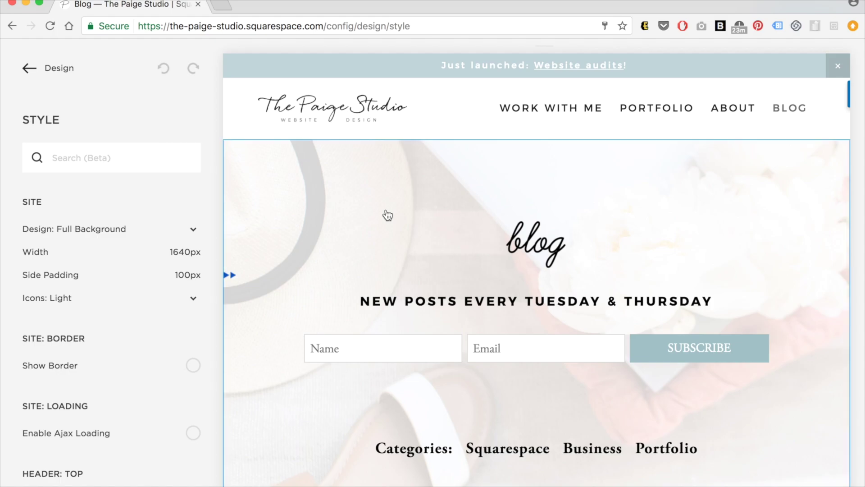
pyautogui.scroll(-5, 387, 215)
pyautogui.scroll(2, 387, 215)
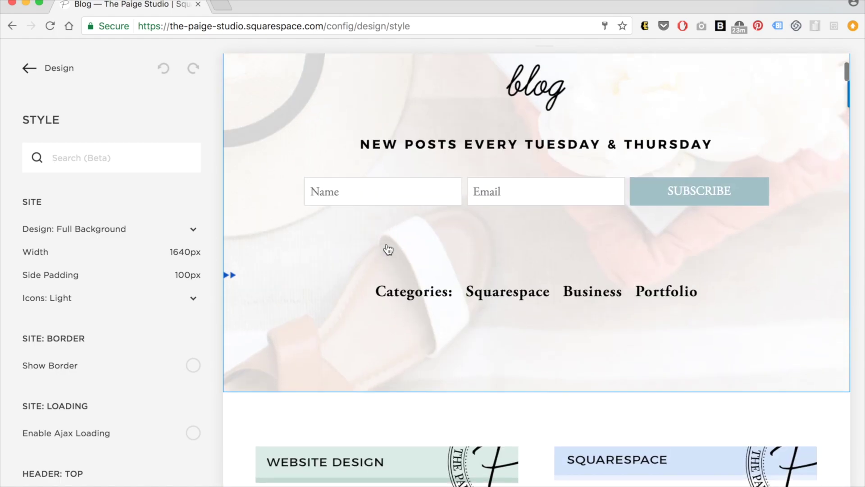
# Show the style options of the blog's Categories line and set its body text font to Abril Display
pyautogui.click(391, 297)
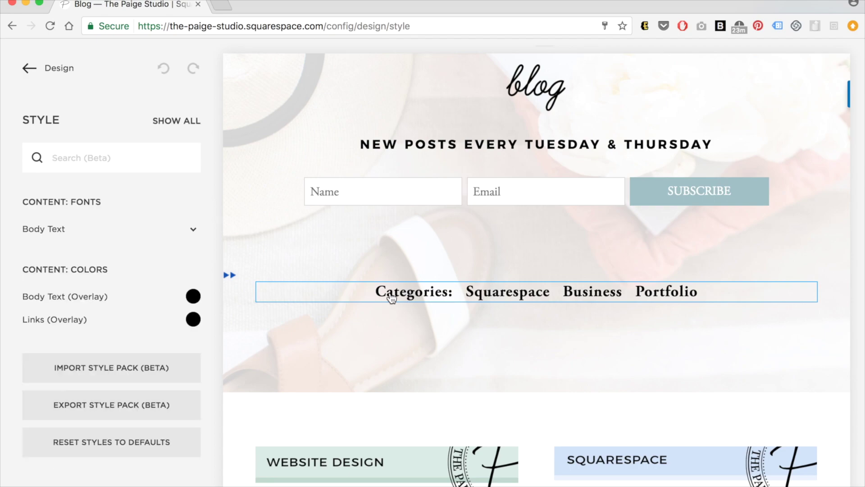
pyautogui.click(193, 232)
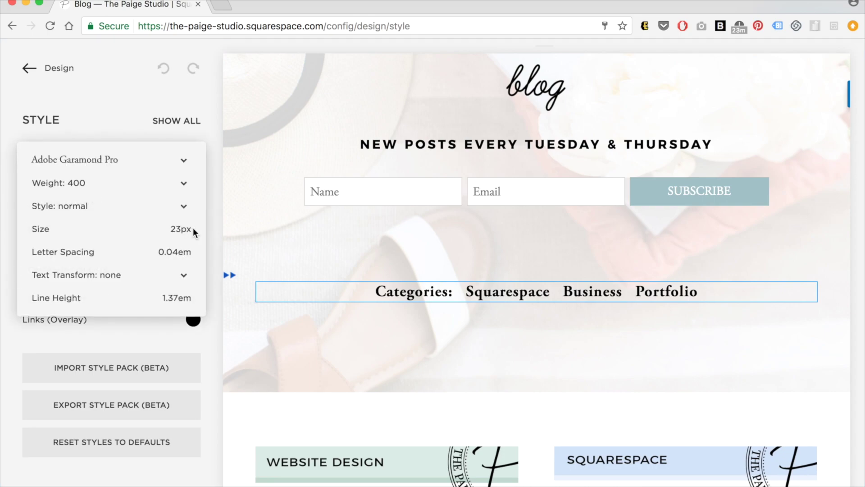
pyautogui.click(183, 162)
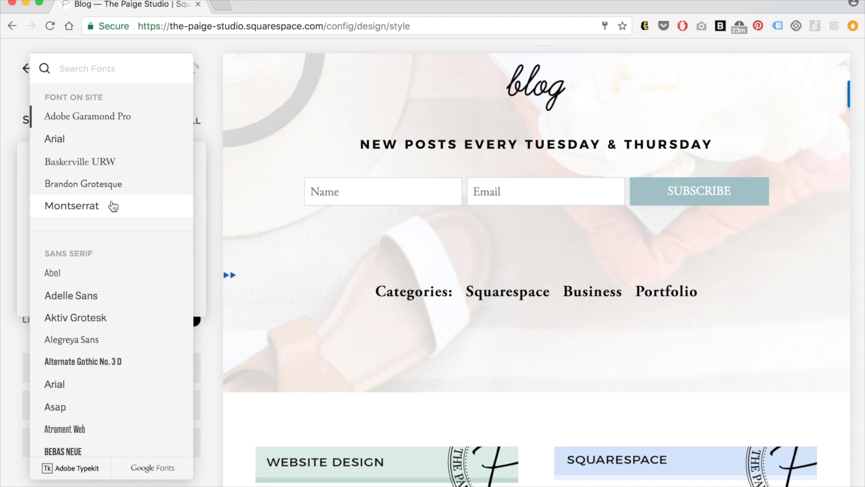
pyautogui.scroll(-20, 116, 291)
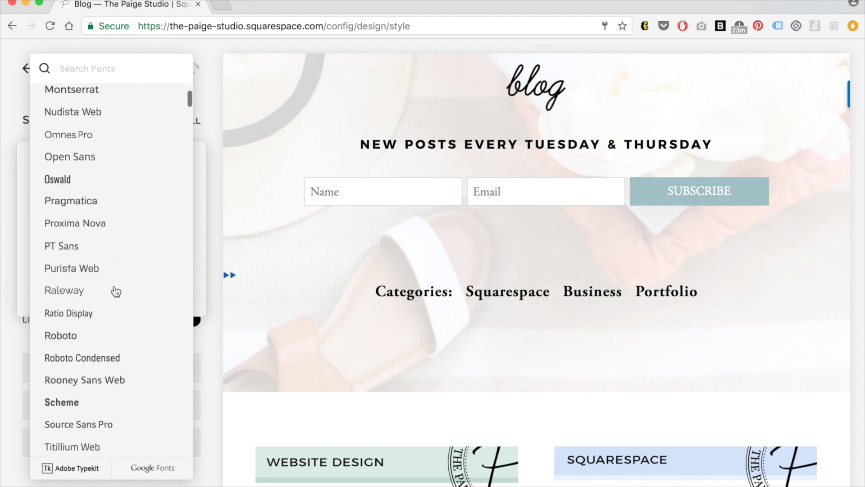
pyautogui.scroll(-20, 116, 292)
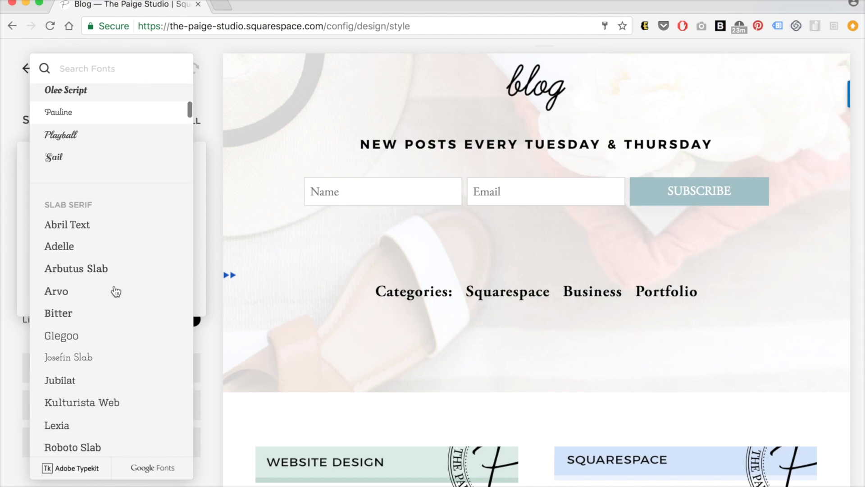
pyautogui.scroll(-12, 115, 292)
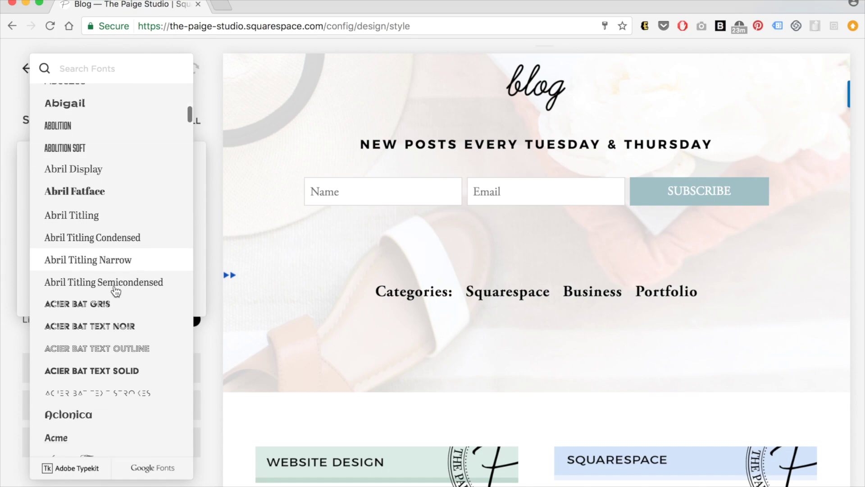
pyautogui.click(116, 174)
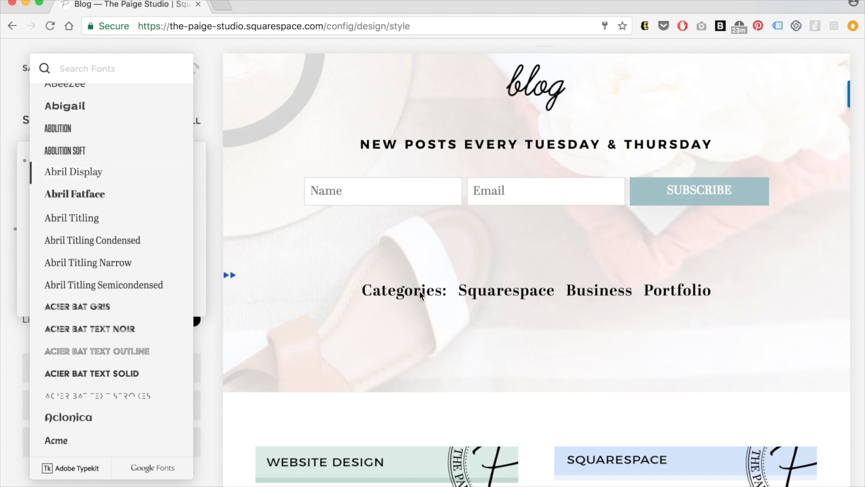
pyautogui.click(22, 222)
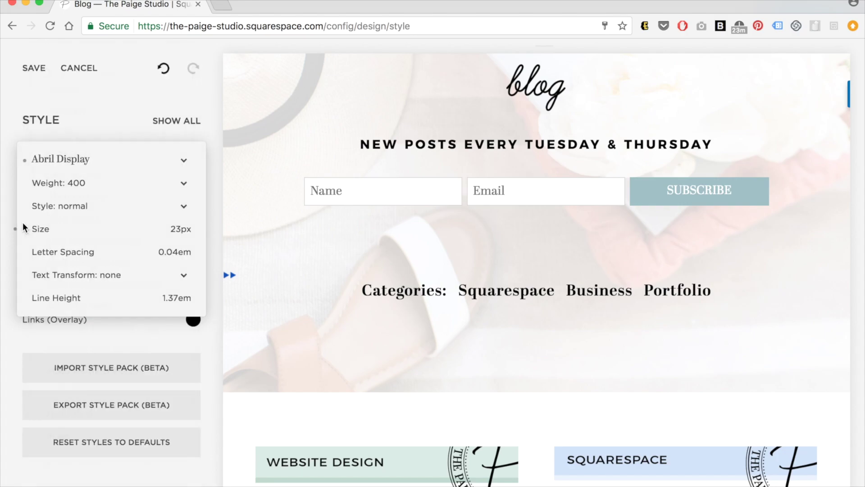
# Try weight 700 on the body text, and set the weight back to 400
pyautogui.click(72, 183)
pyautogui.click(73, 209)
pyautogui.click(80, 182)
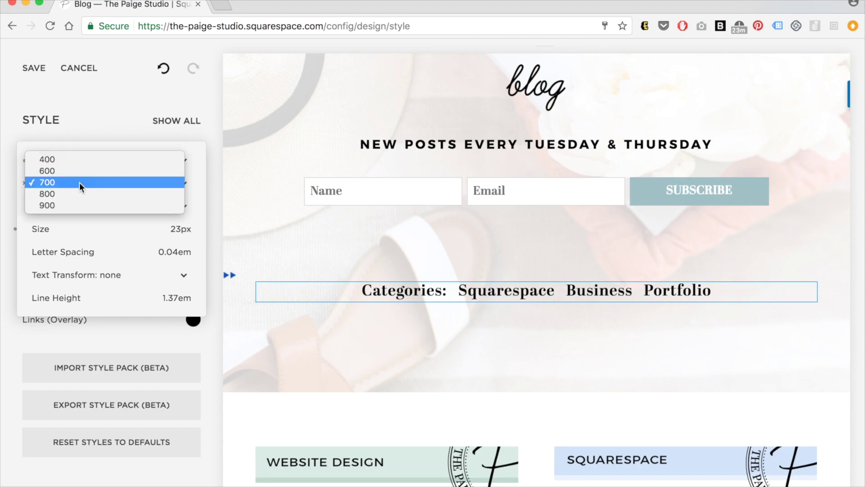
pyautogui.click(69, 163)
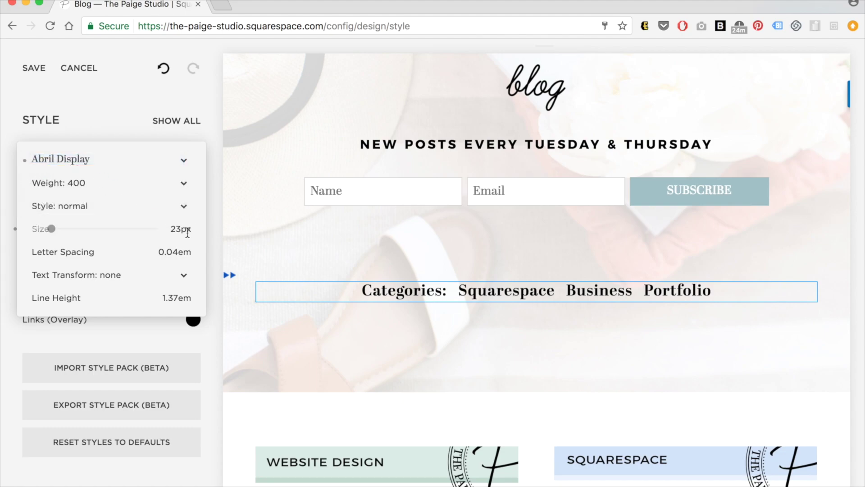
# Try the italic style on the body text twice, and set it back to normal each time
pyautogui.click(88, 205)
pyautogui.click(86, 217)
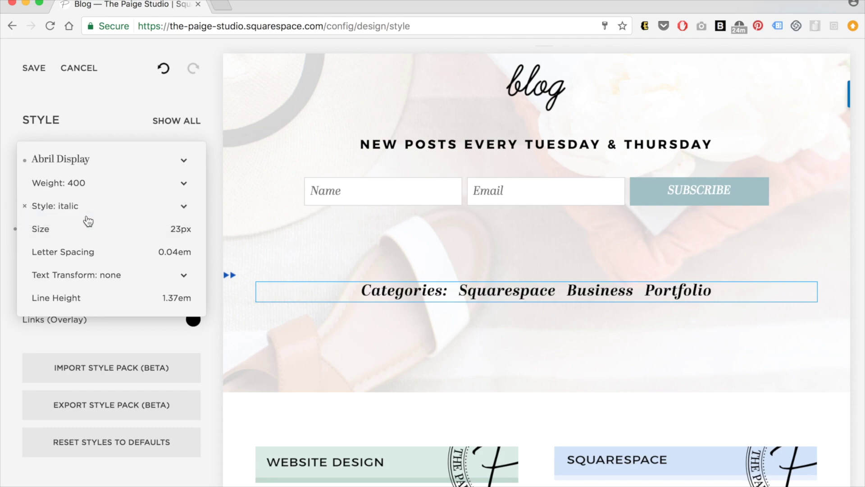
pyautogui.click(85, 206)
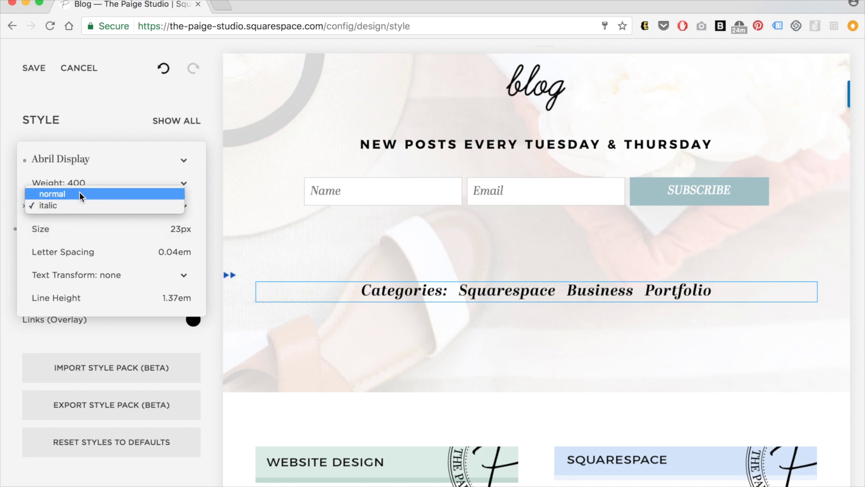
pyautogui.click(80, 194)
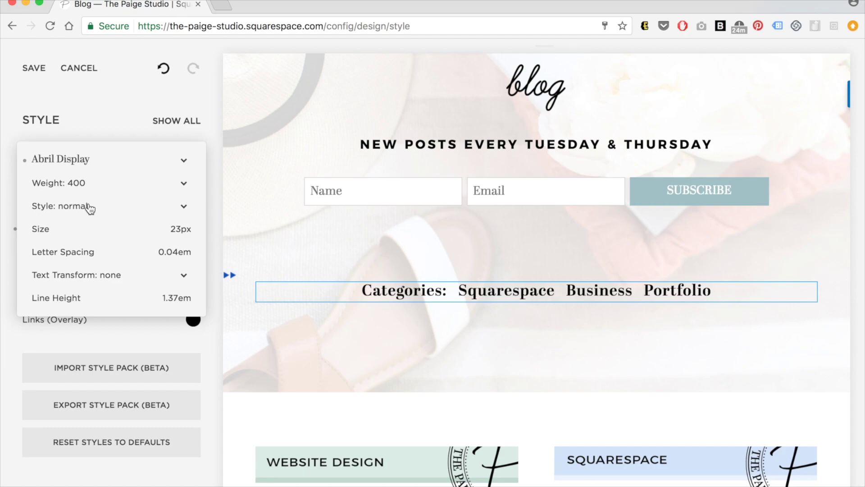
pyautogui.click(89, 207)
pyautogui.click(88, 214)
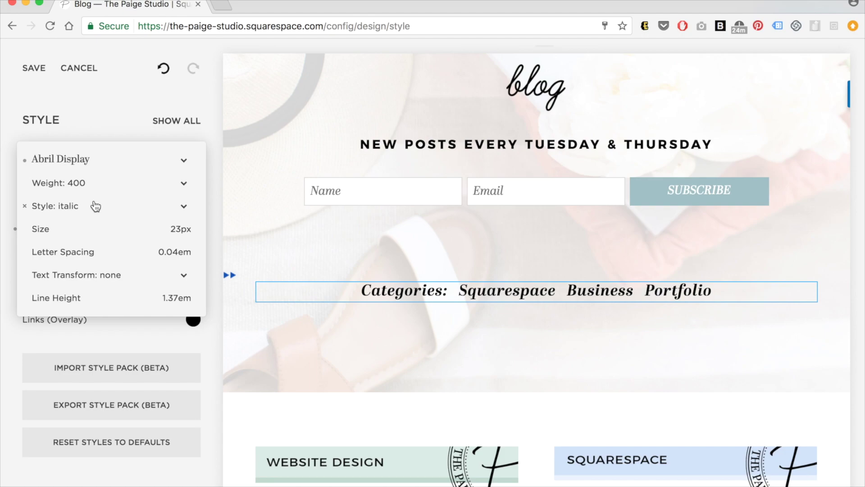
pyautogui.click(91, 202)
pyautogui.click(87, 205)
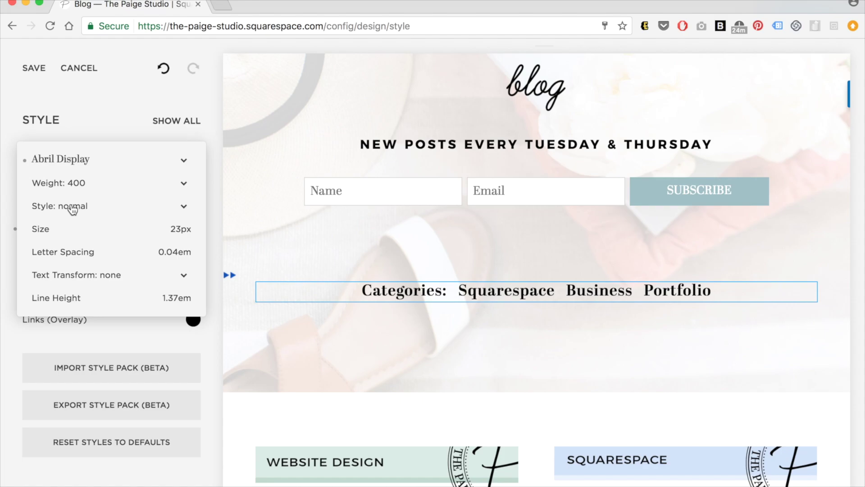
# Try out the body text's size adjustment and a letter spacing of 0.06em, and set the letter spacing back to 0.04em
pyautogui.moveTo(47, 228)
pyautogui.moveTo(47, 228)
pyautogui.mouseDown()
pyautogui.moveTo(83, 229)
pyautogui.moveTo(39, 228)
pyautogui.moveTo(51, 228)
pyautogui.mouseUp()
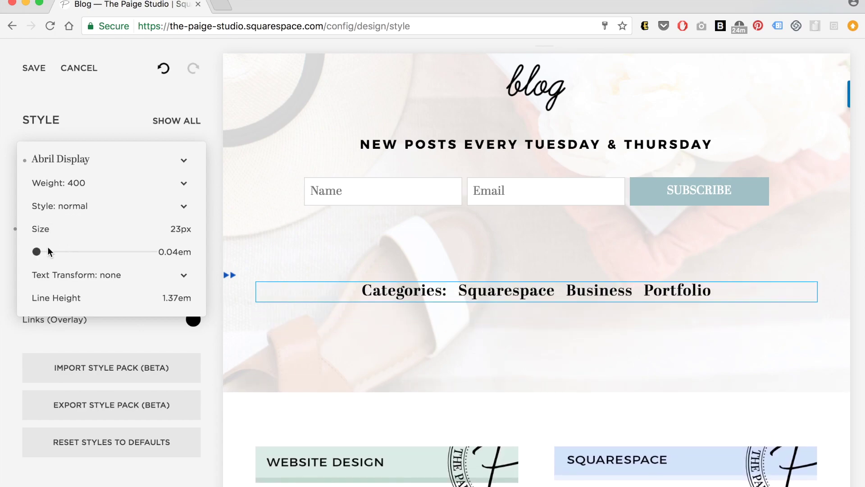
pyautogui.moveTo(38, 250)
pyautogui.mouseDown()
pyautogui.moveTo(62, 251)
pyautogui.moveTo(37, 254)
pyautogui.mouseUp()
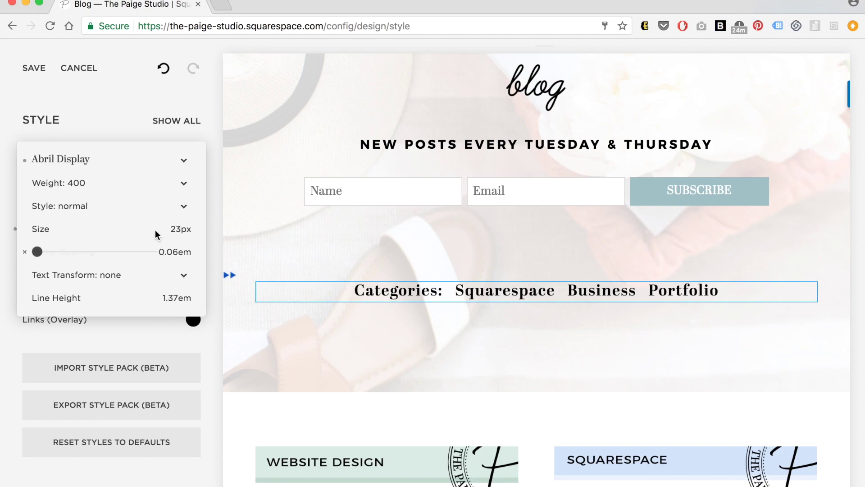
pyautogui.click(178, 251)
pyautogui.press('BackSpace')
pyautogui.write('4')
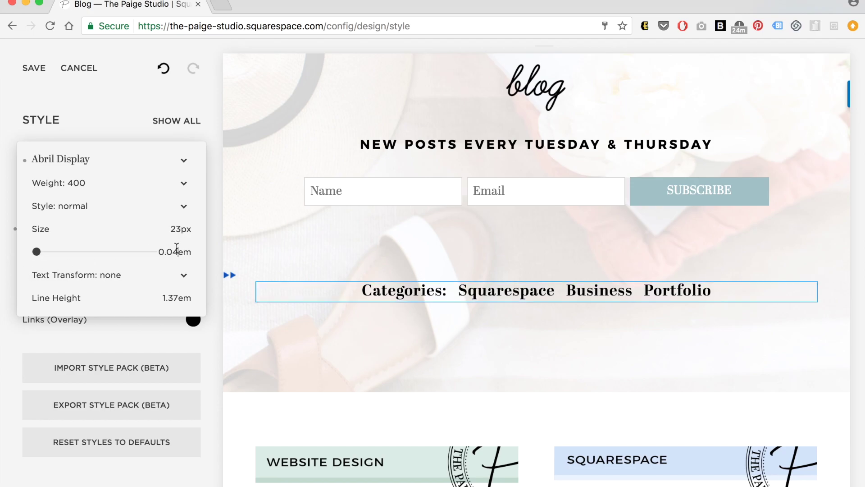
# Try a size of 29px on the body text, and set the size back to 23px
pyautogui.click(181, 229)
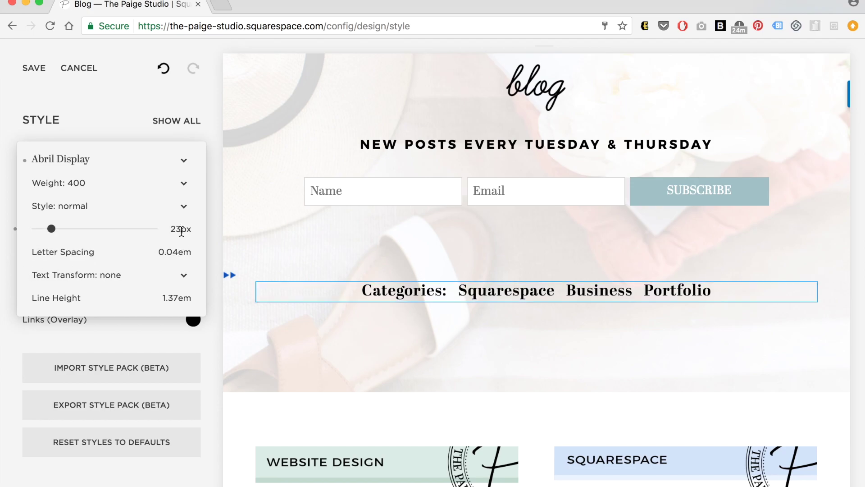
pyautogui.press('BackSpace')
pyautogui.write('9')
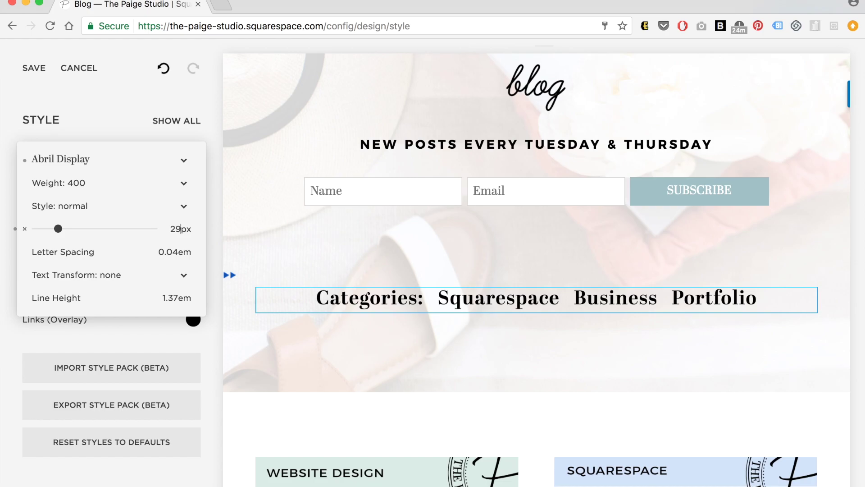
pyautogui.press('BackSpace')
pyautogui.write('3')
# Try the uppercase text transform on the body text, and set it back to none
pyautogui.click(89, 275)
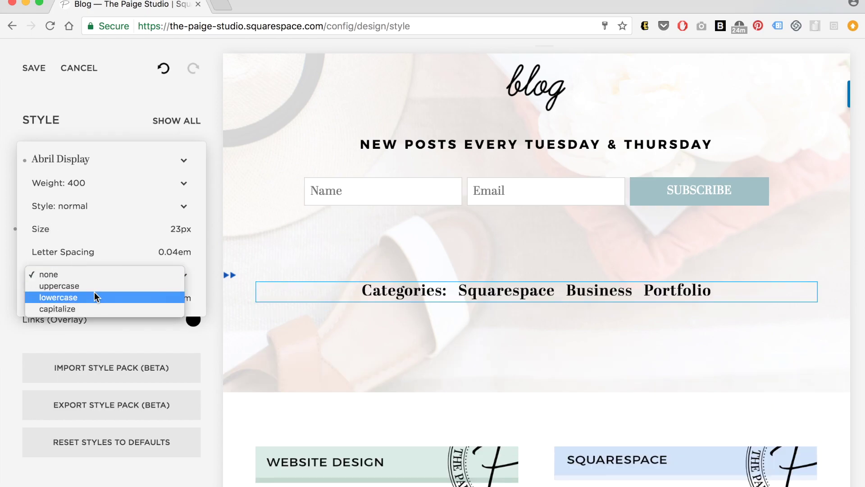
pyautogui.click(93, 286)
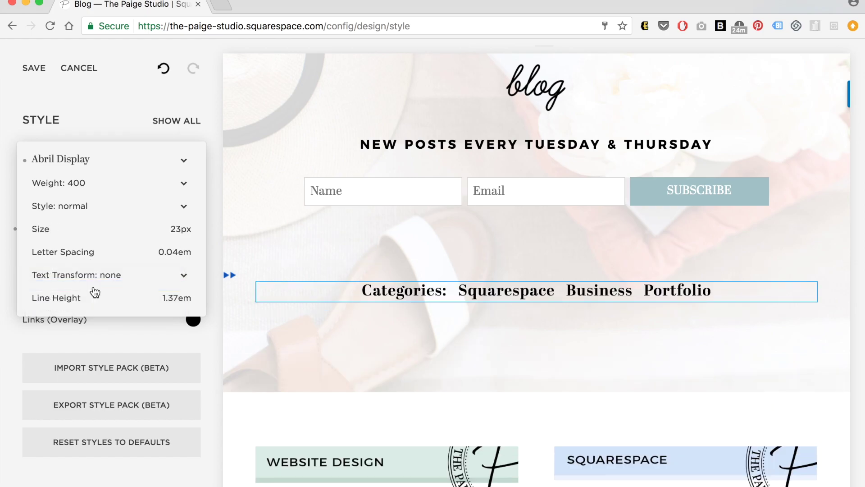
pyautogui.click(105, 275)
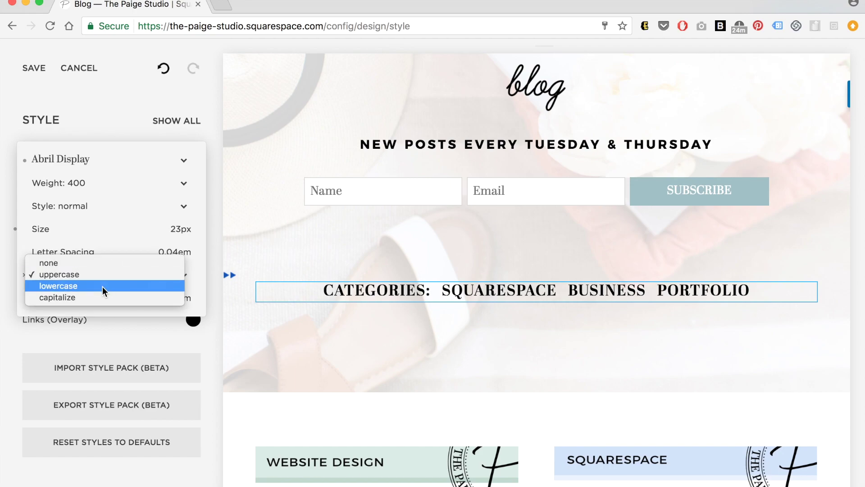
pyautogui.click(93, 262)
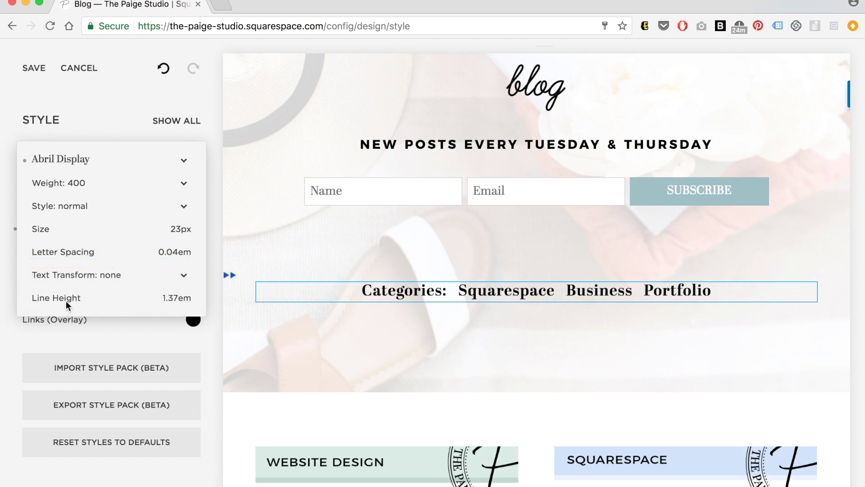
# Try a line height of 1.4em on the body text, set it back to 1.37em, and close the font settings
pyautogui.moveTo(64, 301); pyautogui.dragTo(53, 298)
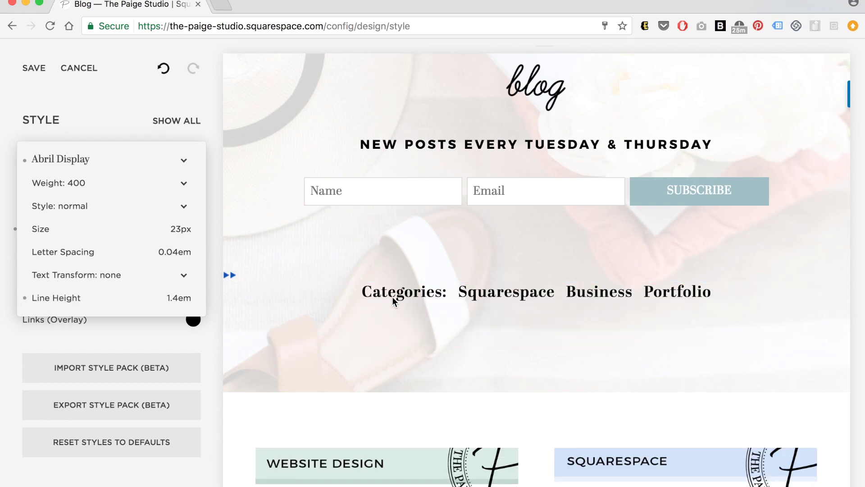
pyautogui.moveTo(53, 297)
pyautogui.mouseDown()
pyautogui.moveTo(77, 299)
pyautogui.moveTo(52, 297)
pyautogui.mouseUp()
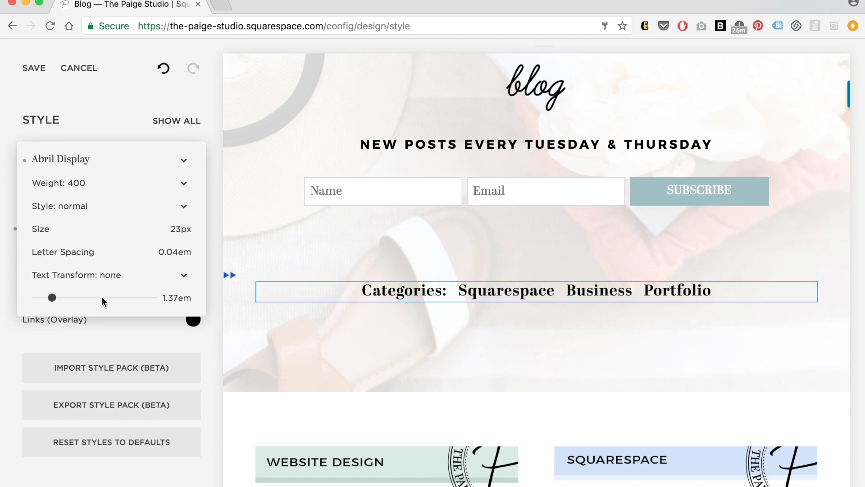
pyautogui.click(7, 130)
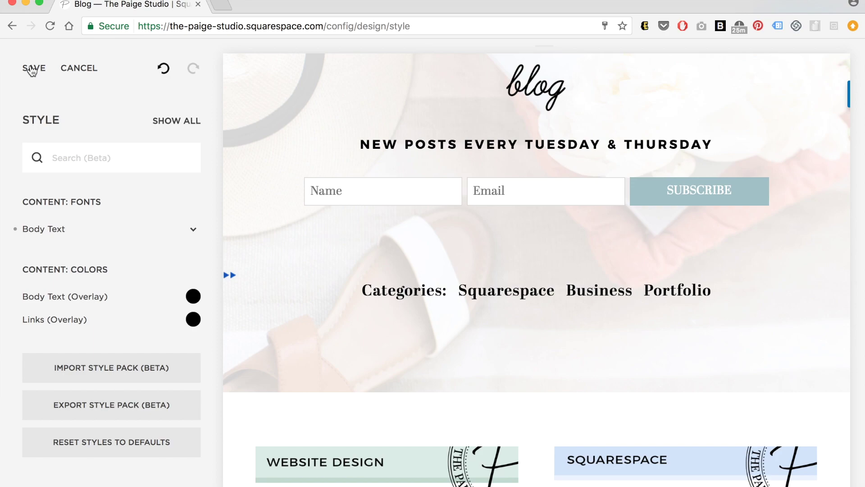
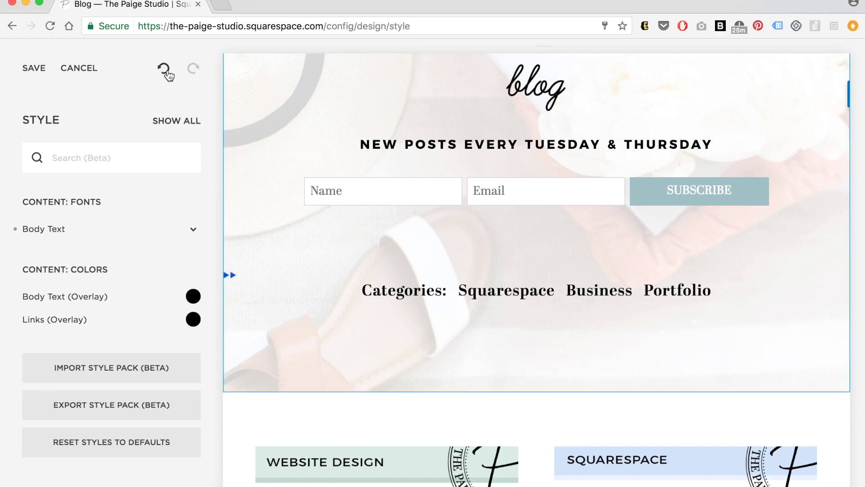
# Undo the last line height change, and redo it
pyautogui.click(165, 73)
pyautogui.click(165, 74)
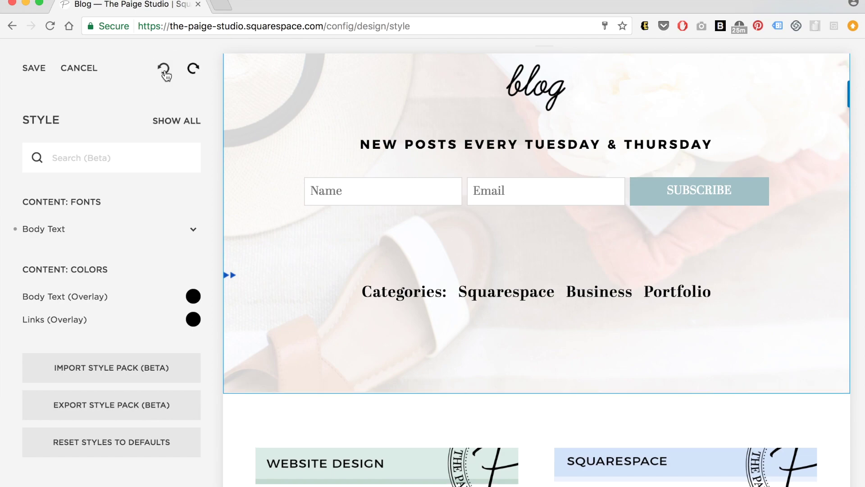
pyautogui.click(194, 70)
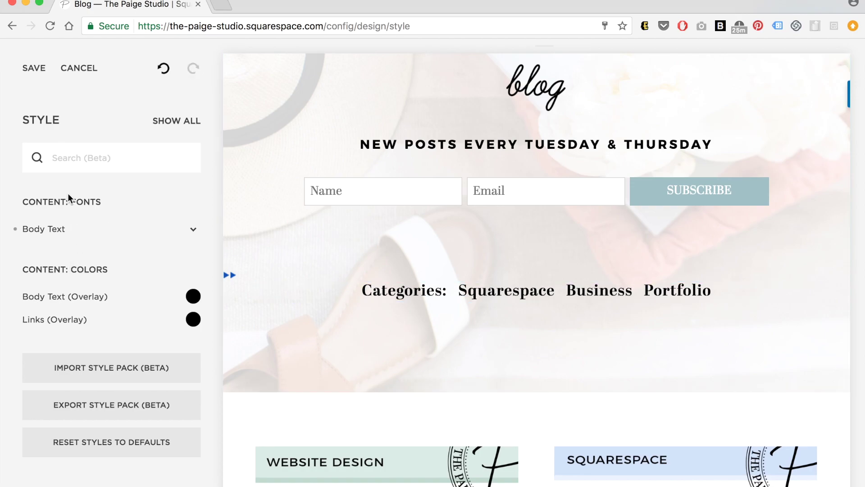
# Show only the style options of the site header above the blog banner
pyautogui.scroll(4, 367, 200)
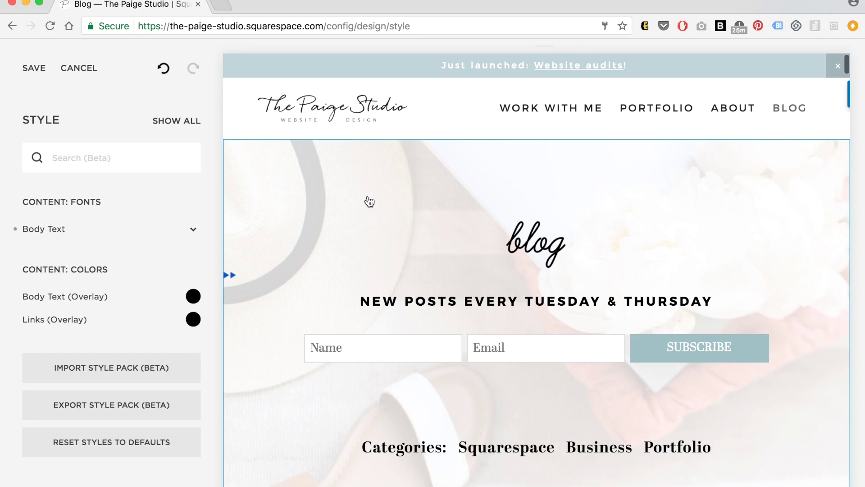
pyautogui.click(464, 106)
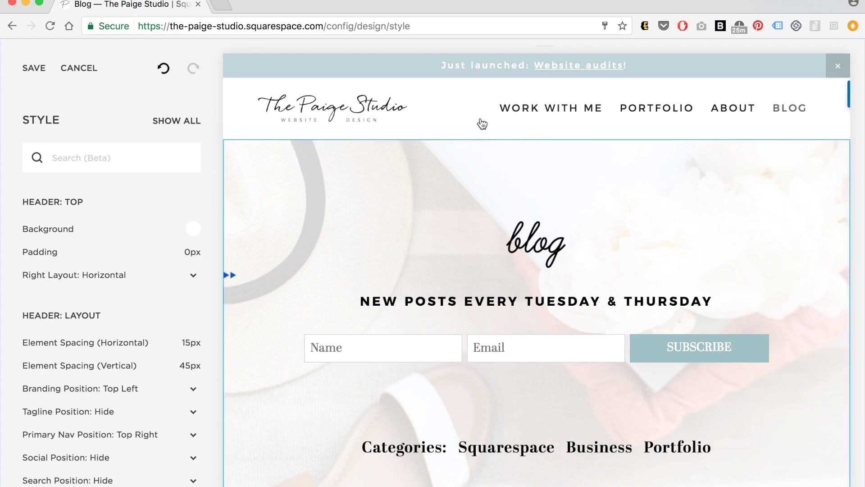
pyautogui.click(447, 110)
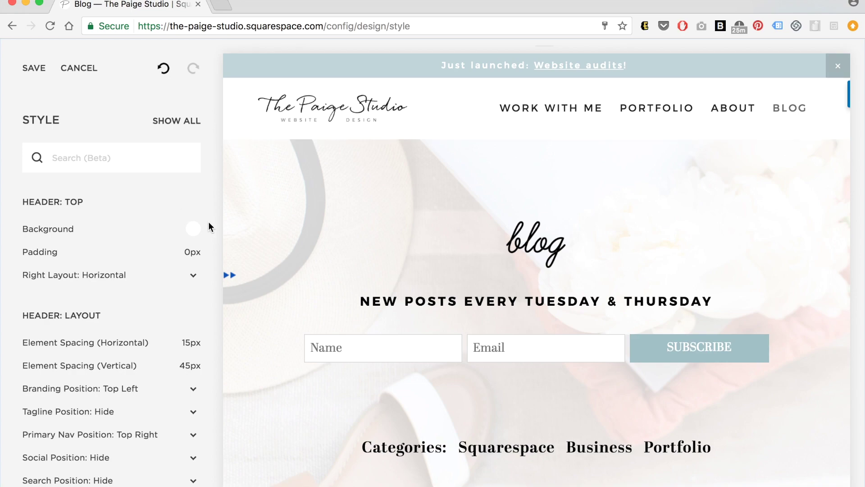
# Try a different background color for the top header, and set it back to white
pyautogui.click(193, 229)
pyautogui.click(118, 223)
pyautogui.moveTo(119, 223); pyautogui.dragTo(23, 145)
pyautogui.click(14, 170)
# Try adjusting the top header's padding, set it back to 0px, and look at the header layout options
pyautogui.scroll(-3, 131, 233)
pyautogui.moveTo(33, 172)
pyautogui.mouseDown()
pyautogui.moveTo(72, 175)
pyautogui.moveTo(23, 174)
pyautogui.mouseUp()
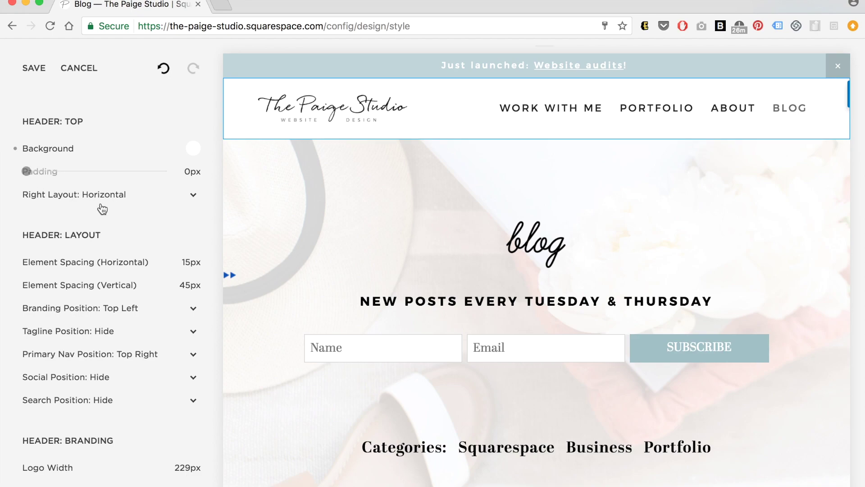
pyautogui.scroll(-4, 141, 220)
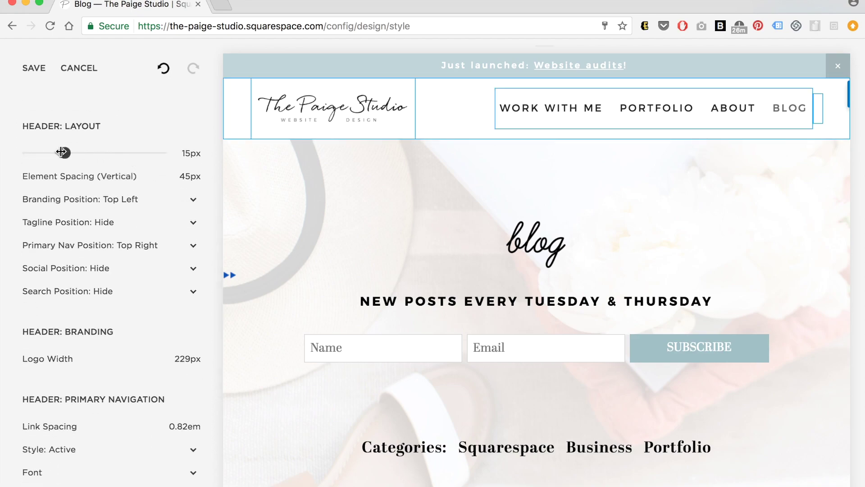
# Try moving the header's branding position to Top Center and its social and search positions to Top Left
pyautogui.scroll(-2, 72, 245)
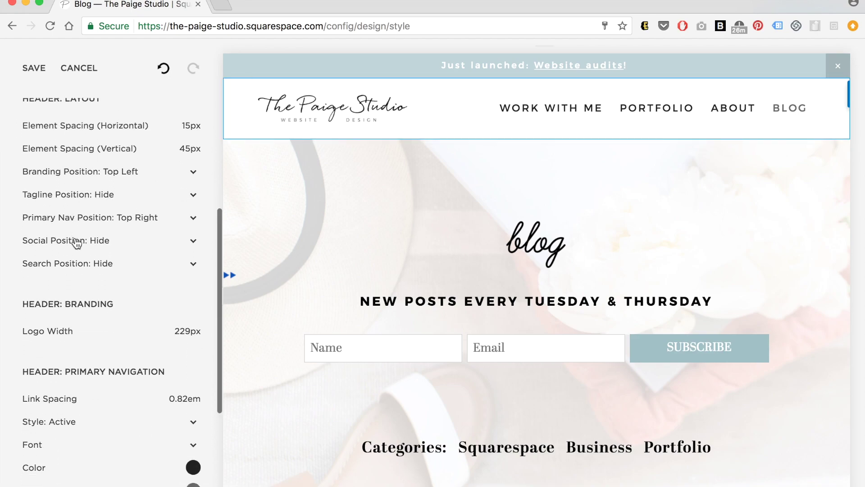
pyautogui.click(128, 175)
pyautogui.click(125, 182)
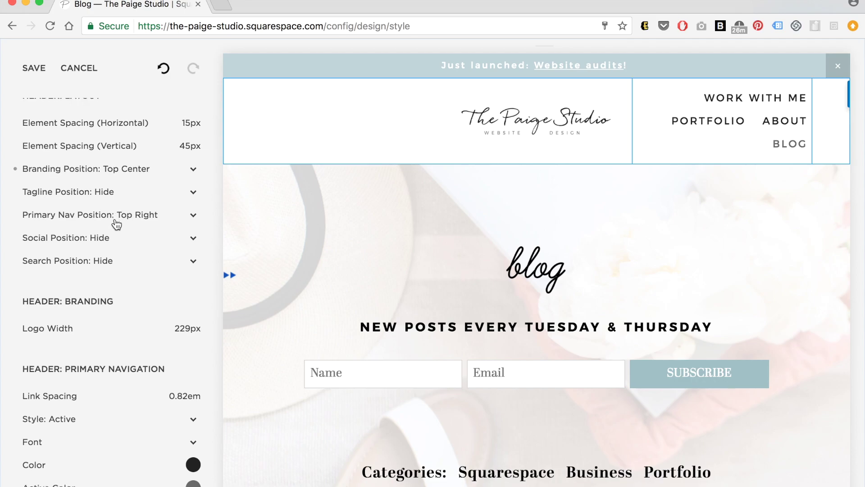
pyautogui.click(99, 242)
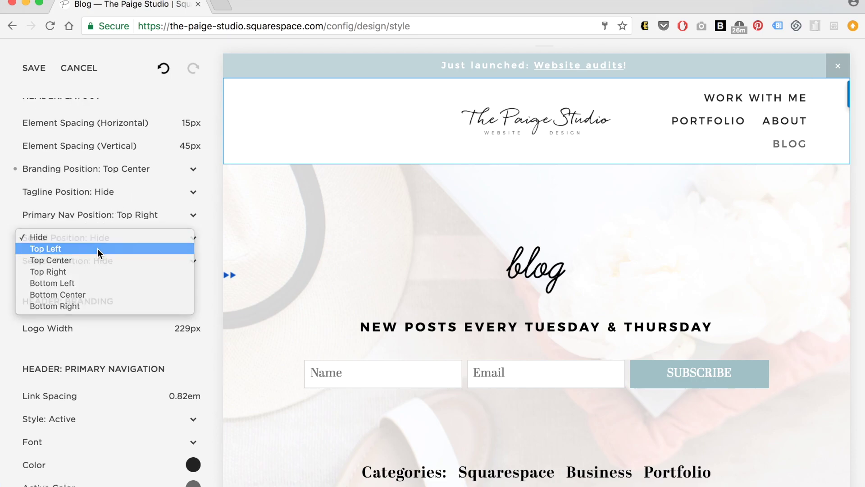
pyautogui.click(97, 248)
pyautogui.click(100, 261)
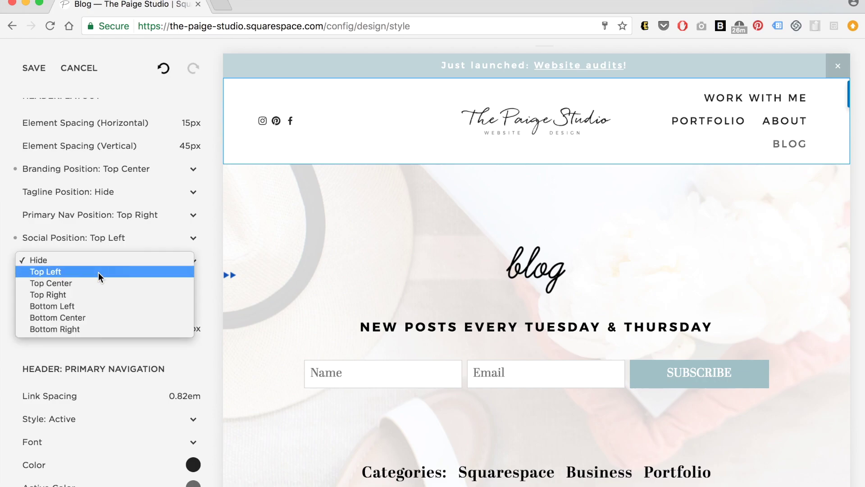
pyautogui.click(97, 271)
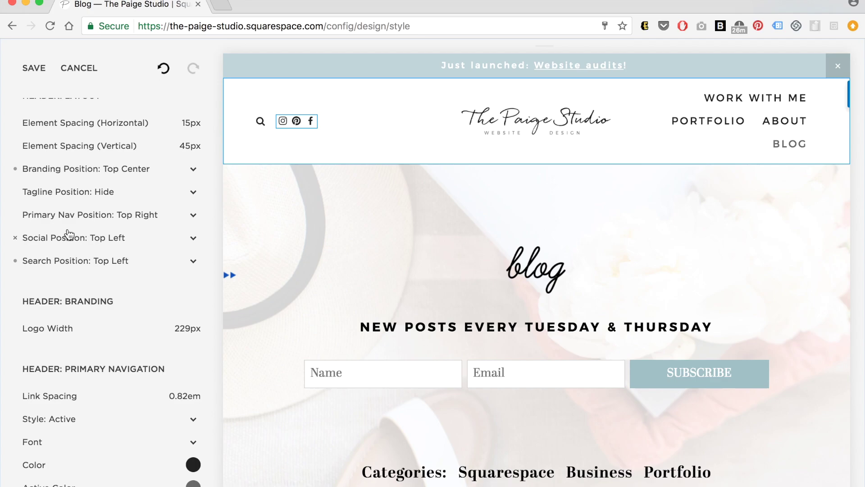
# Revert the unsaved changes to the header's branding, social and search positions
pyautogui.scroll(-1, 68, 234)
pyautogui.scroll(3, 68, 234)
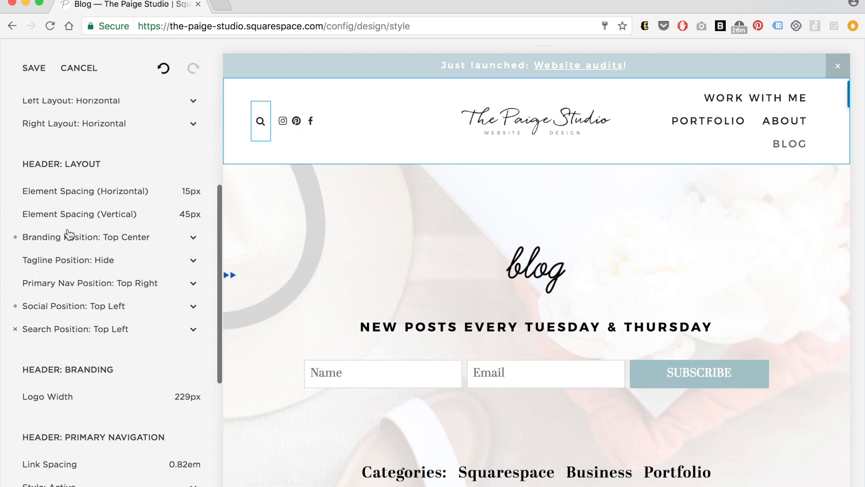
pyautogui.scroll(1, 68, 234)
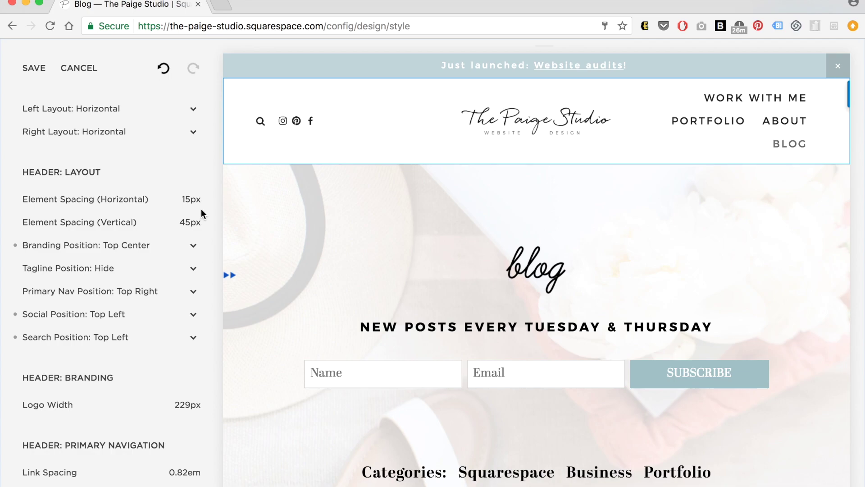
pyautogui.click(15, 247)
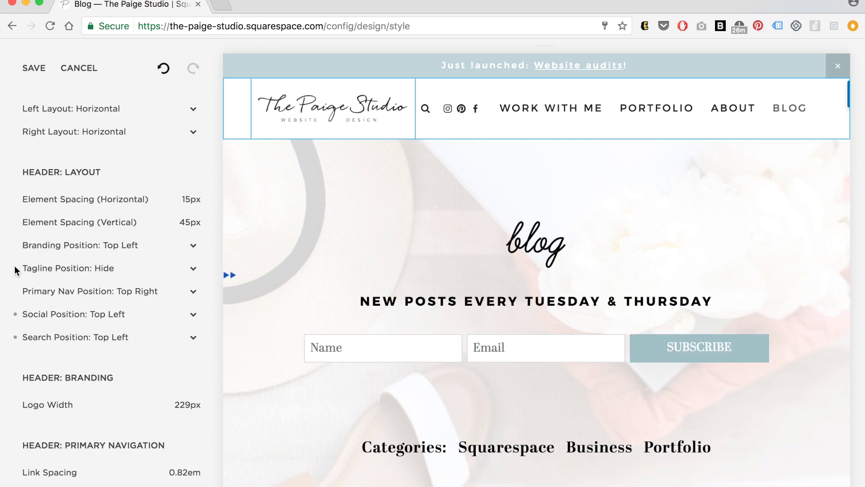
pyautogui.click(15, 314)
pyautogui.click(15, 337)
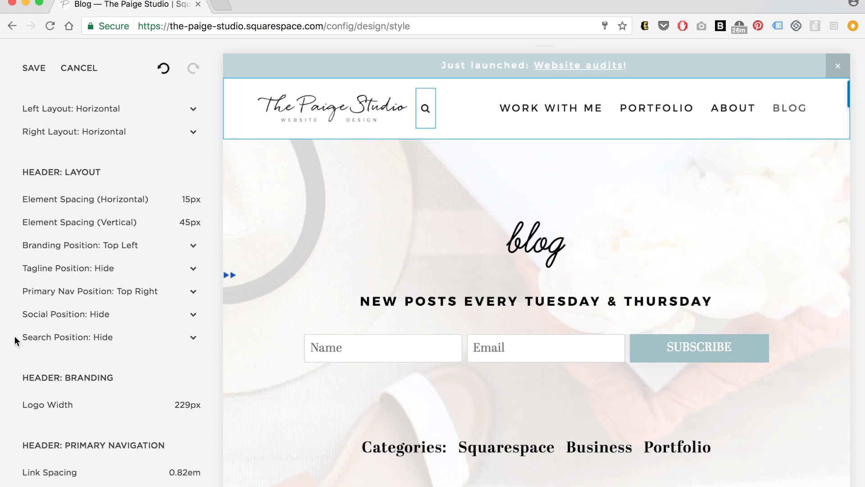
# Try a larger logo width in the header branding, and undo the change
pyautogui.scroll(-2, 109, 283)
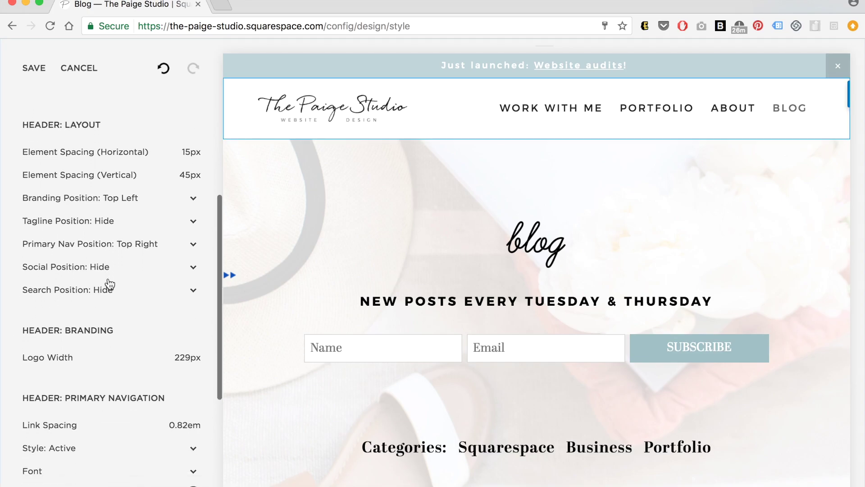
pyautogui.scroll(-5, 104, 153)
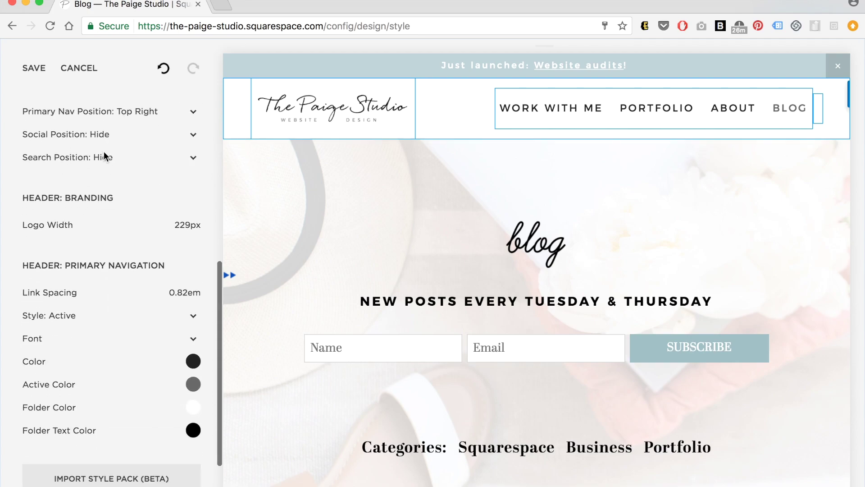
pyautogui.moveTo(40, 226)
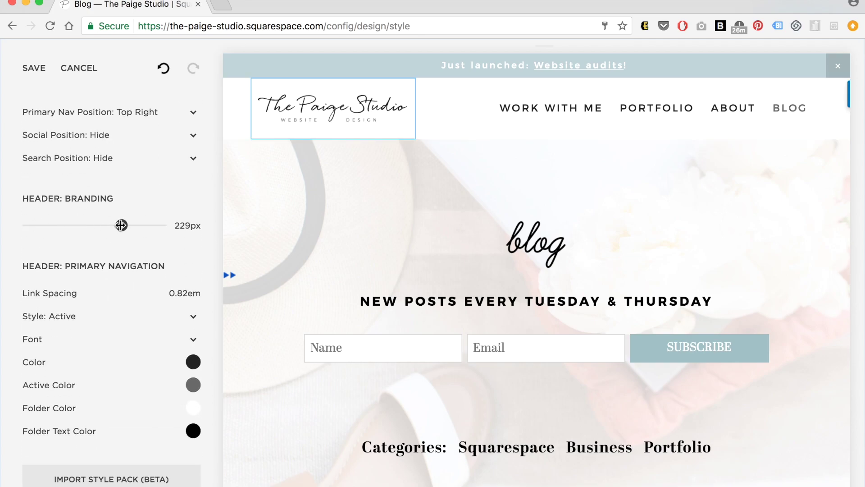
pyautogui.moveTo(121, 225)
pyautogui.mouseDown()
pyautogui.moveTo(168, 224)
pyautogui.moveTo(127, 225)
pyautogui.mouseUp()
pyautogui.press('super+z')
# Set the header's primary navigation font to InterFace with weight 800
pyautogui.scroll(-3, 106, 207)
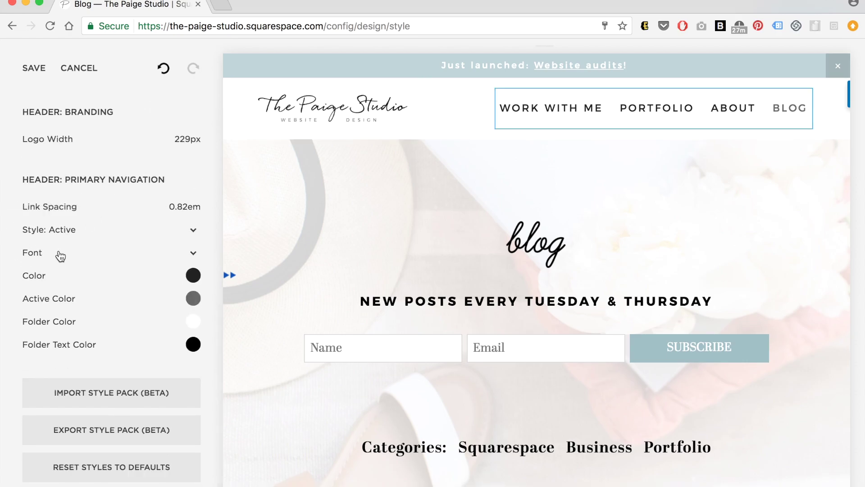
pyautogui.click(193, 253)
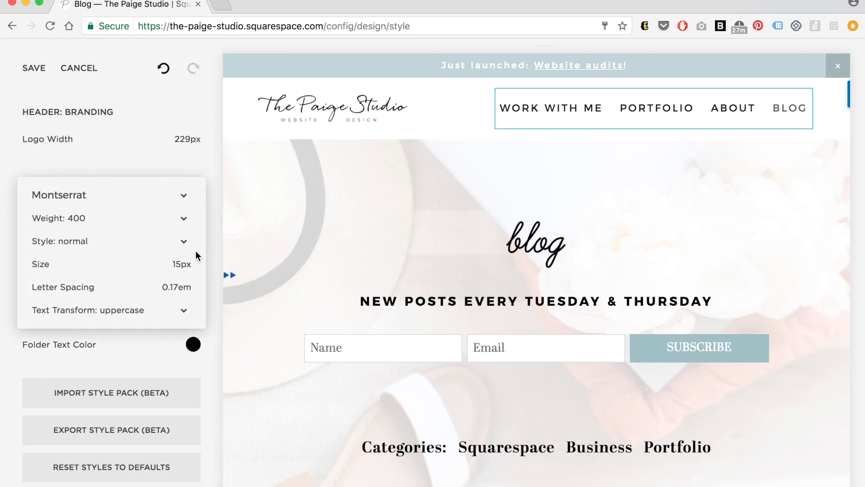
pyautogui.click(80, 197)
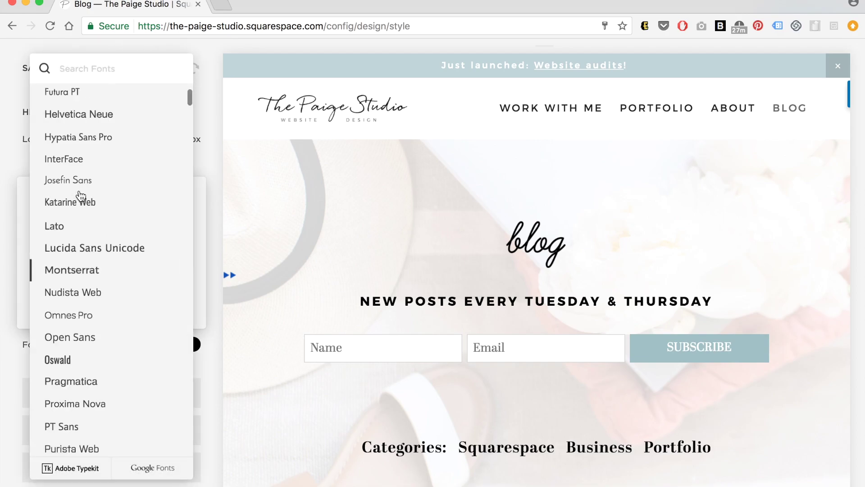
pyautogui.click(78, 164)
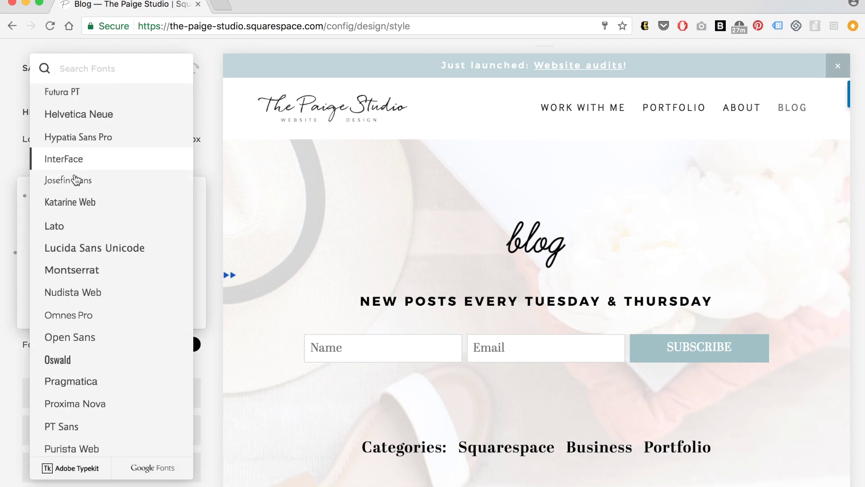
pyautogui.click(23, 236)
pyautogui.click(64, 218)
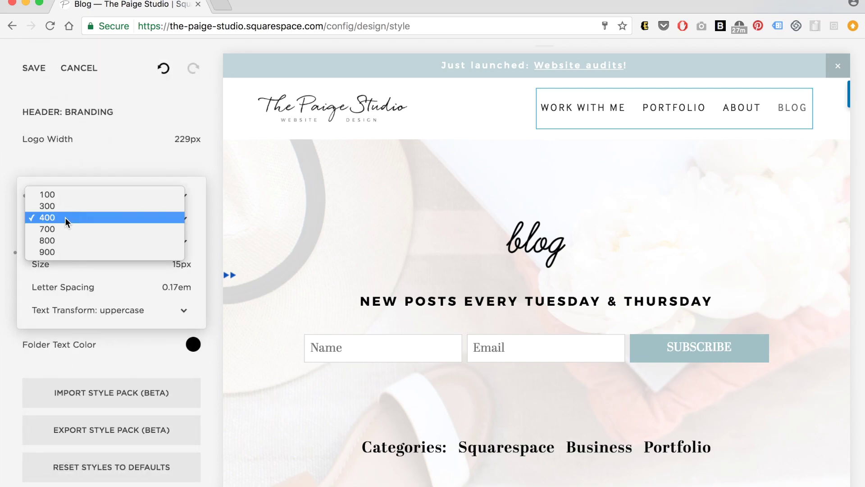
pyautogui.click(68, 241)
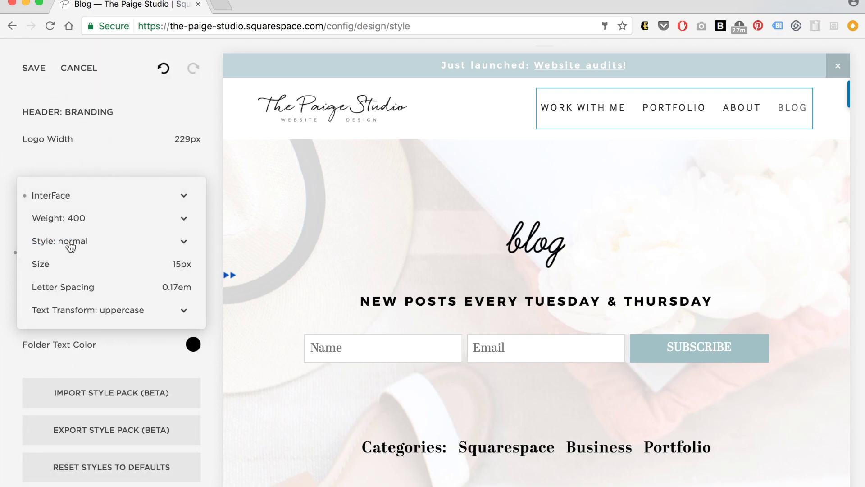
pyautogui.click(7, 213)
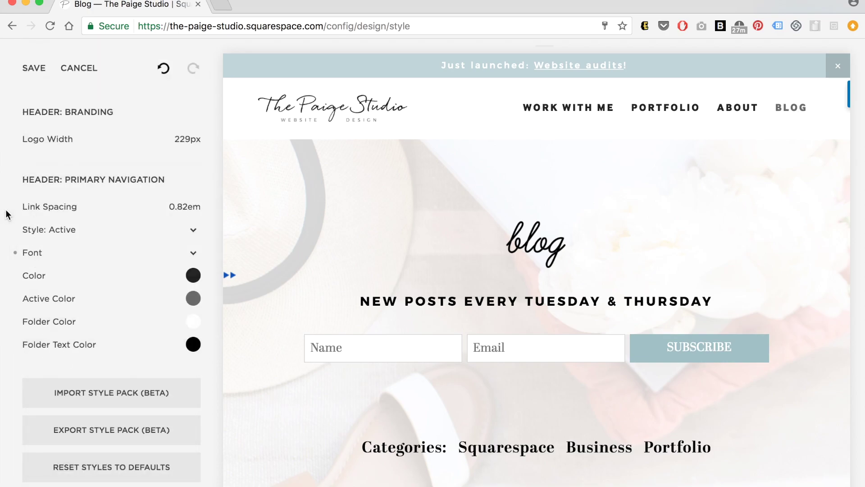
# Try several red and dark gray shades for the primary navigation's link color
pyautogui.click(194, 276)
pyautogui.click(155, 227)
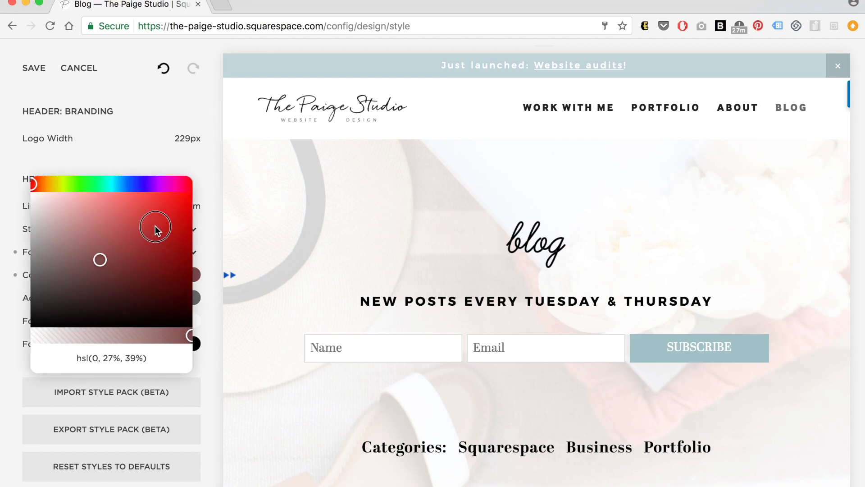
pyautogui.click(139, 235)
pyautogui.moveTo(68, 287); pyautogui.dragTo(9, 306)
# Try the hex color #fff000 for the primary navigation links, and restore the original color
pyautogui.tripleClick(96, 360)
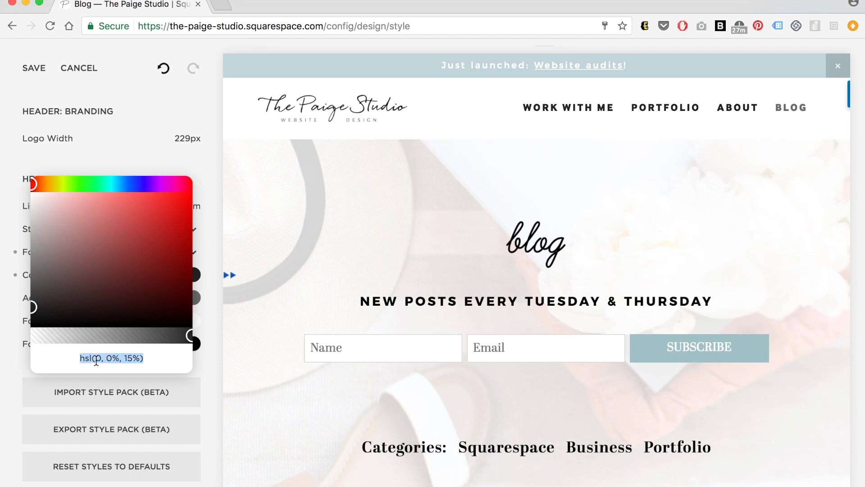
pyautogui.write('#')
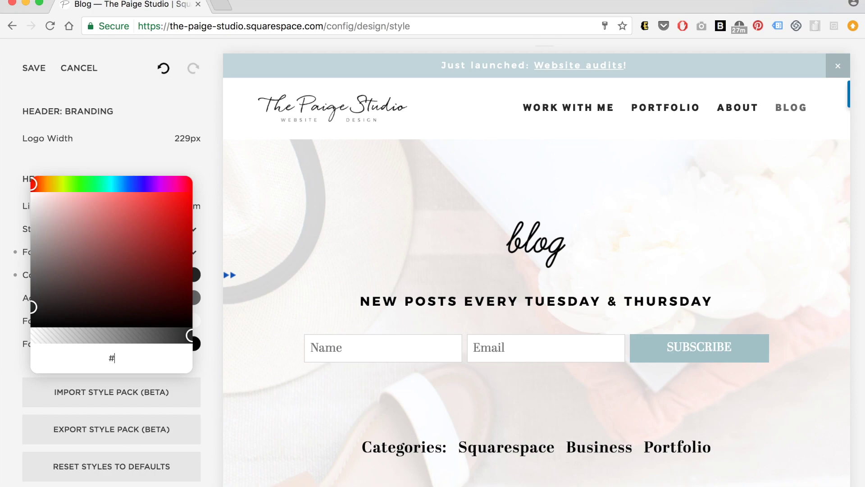
pyautogui.write('fff00')
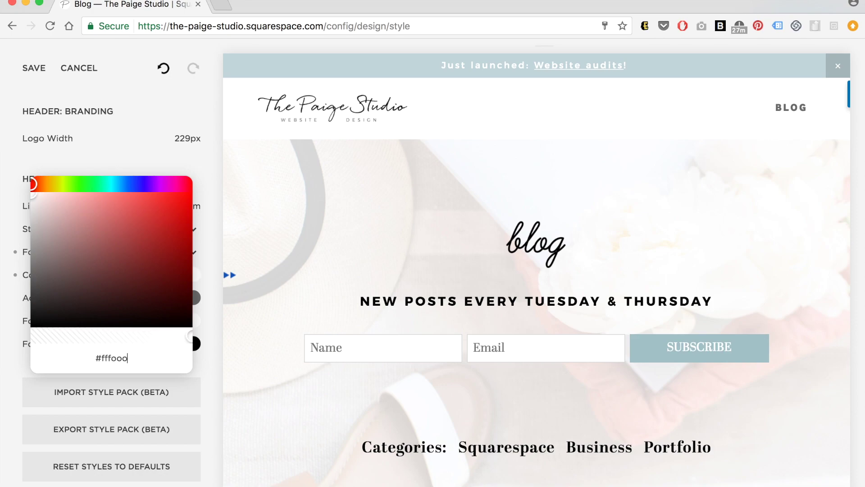
pyautogui.press('BackSpace')
pyautogui.press('BackSpace')
pyautogui.press('BackSpace')
pyautogui.write('000')
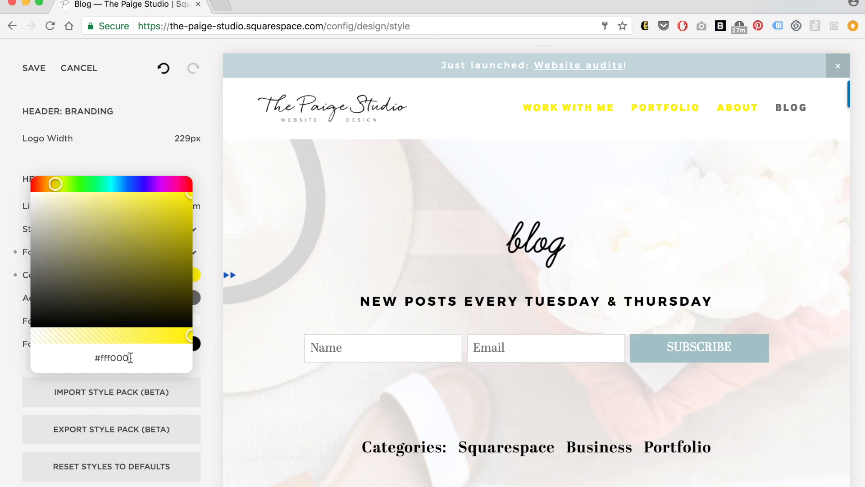
pyautogui.moveTo(133, 359); pyautogui.dragTo(69, 356)
pyautogui.click(7, 300)
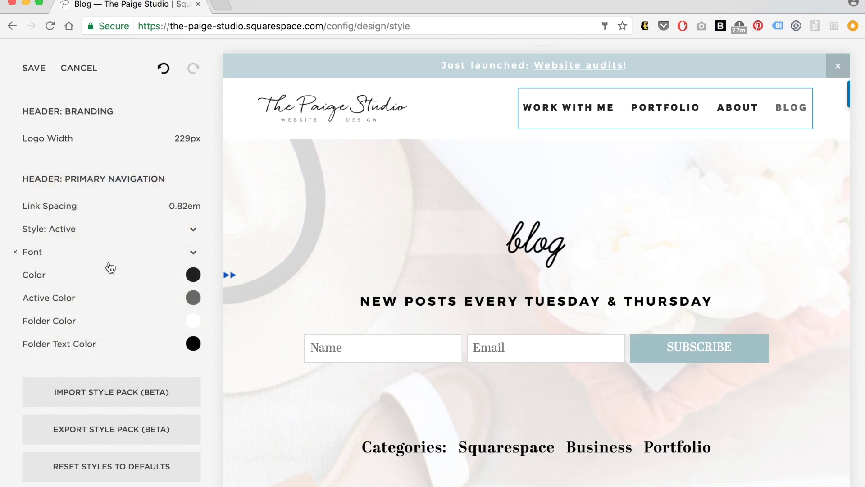
# Show all style options and copy the hex code of the content Links color
pyautogui.scroll(10, 110, 266)
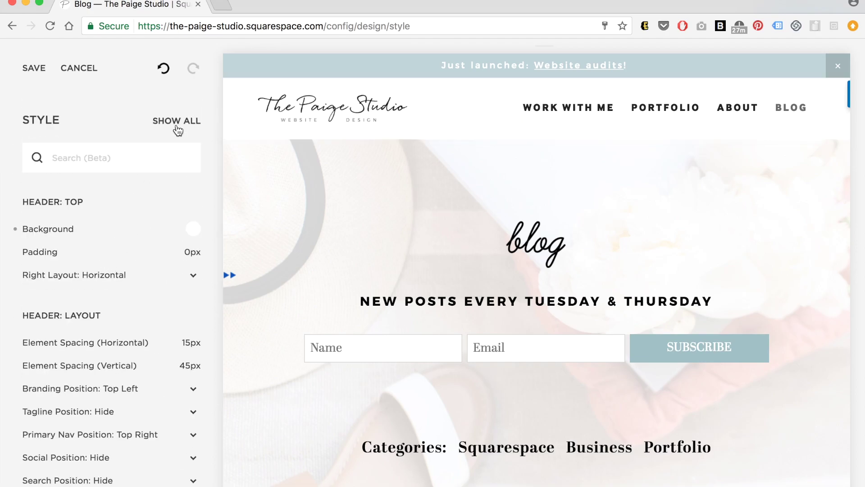
pyautogui.click(182, 121)
pyautogui.scroll(-10, 153, 313)
pyautogui.scroll(-15, 153, 313)
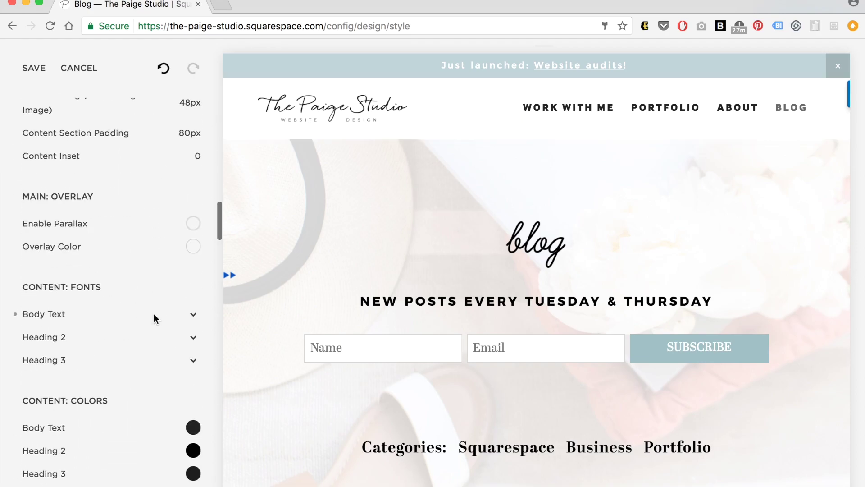
pyautogui.scroll(1, 167, 164)
pyautogui.scroll(3, 167, 165)
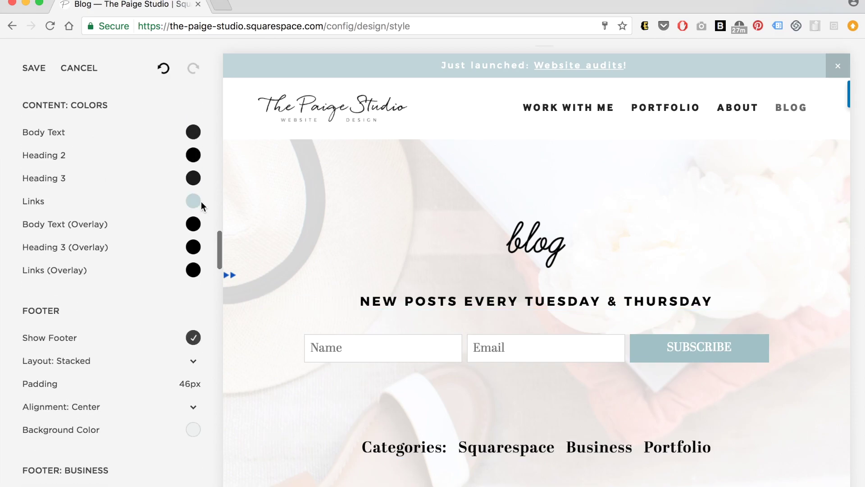
pyautogui.click(193, 201)
pyautogui.tripleClick(116, 284)
pyautogui.press('super+c')
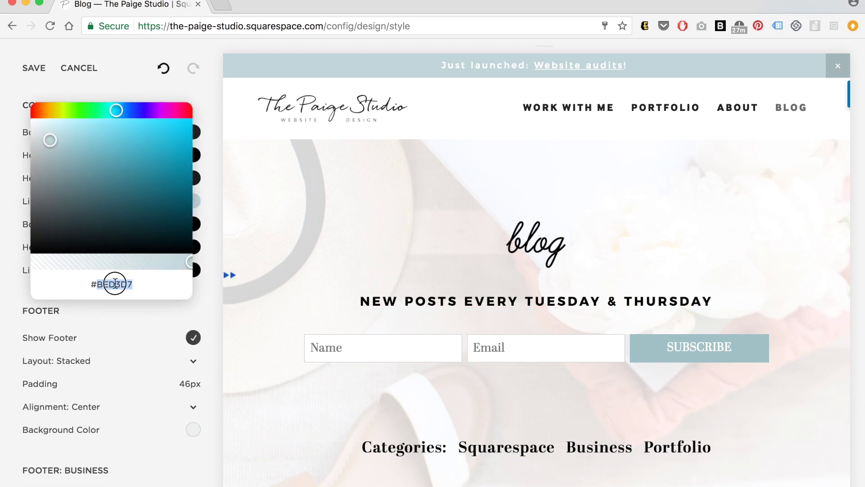
pyautogui.click(9, 285)
# Set the primary navigation's link color to the copied hex code #BED3D7
pyautogui.scroll(10, 116, 222)
pyautogui.click(545, 107)
pyautogui.scroll(-3, 112, 283)
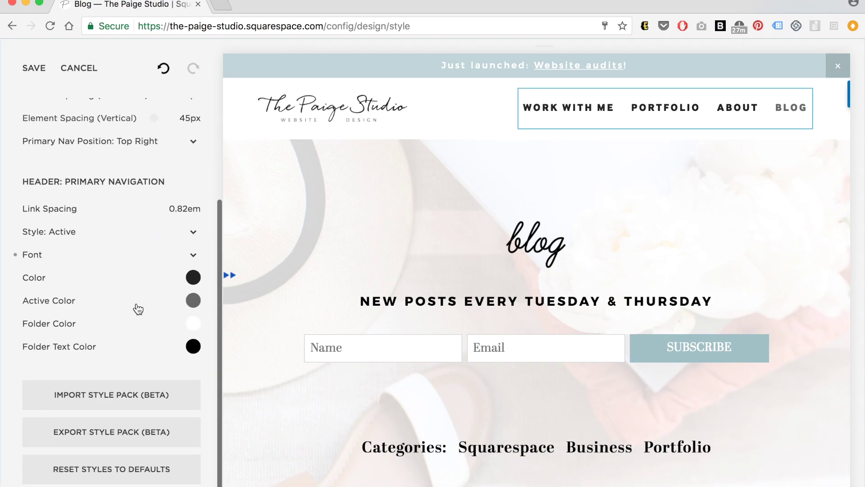
pyautogui.click(193, 277)
pyautogui.tripleClick(120, 360)
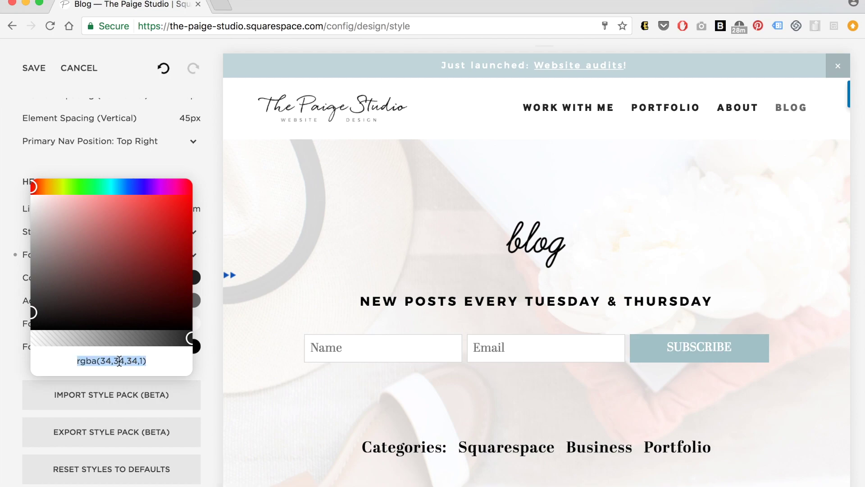
pyautogui.click(119, 361)
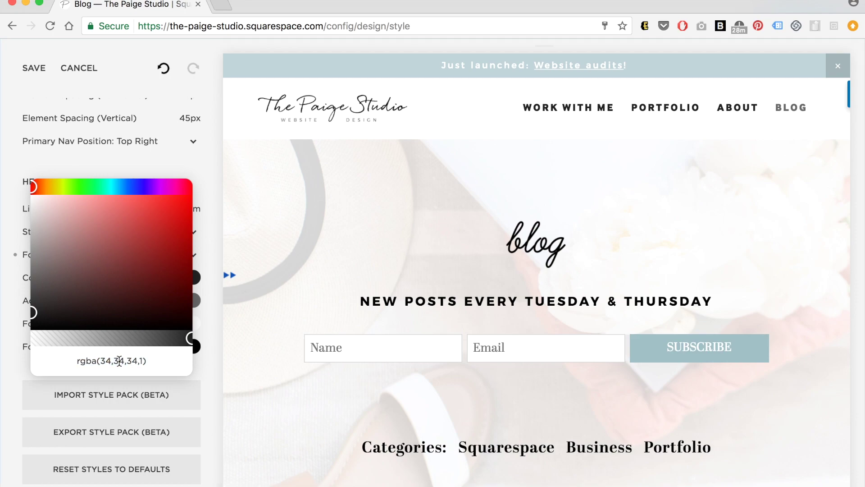
pyautogui.tripleClick(80, 361)
pyautogui.press('super+v')
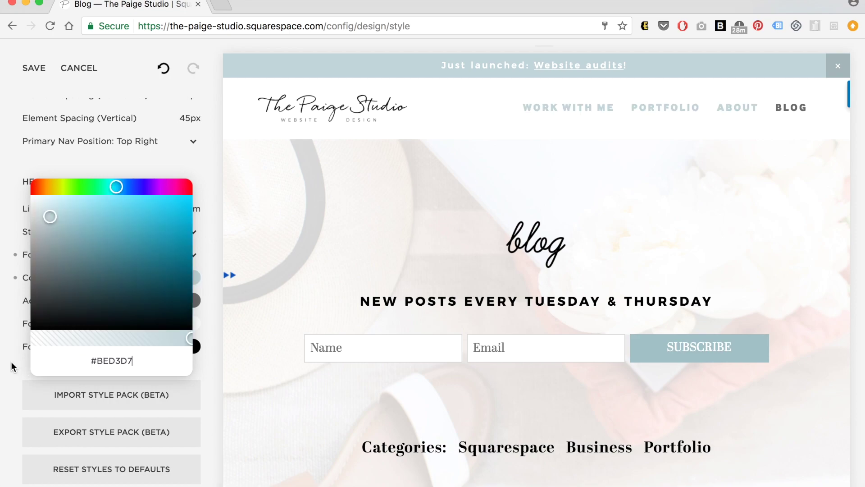
pyautogui.click(14, 366)
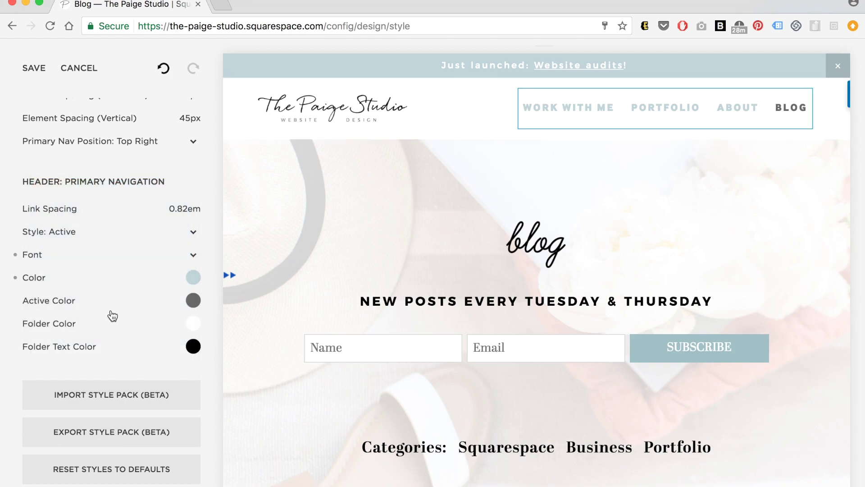
# Set the primary navigation's active color to the copied hex code #BED3D7, and darken it to a muted teal
pyautogui.click(193, 300)
pyautogui.tripleClick(92, 383)
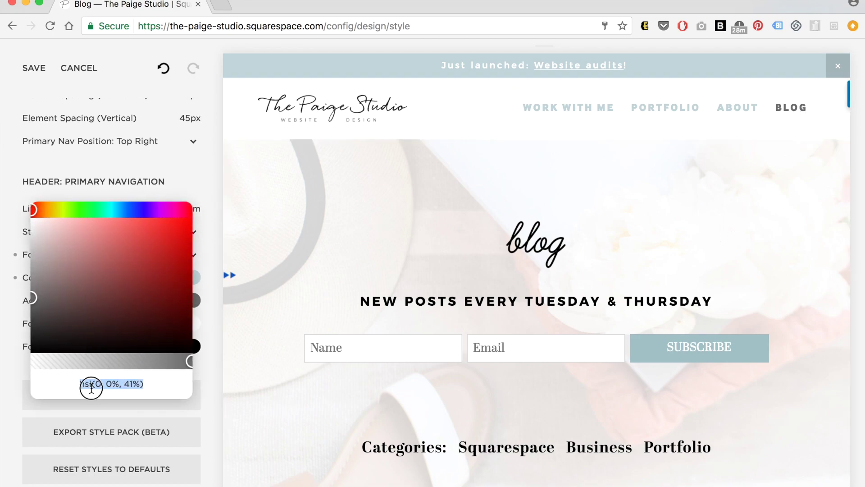
pyautogui.hotkey('ctrl', 'v')
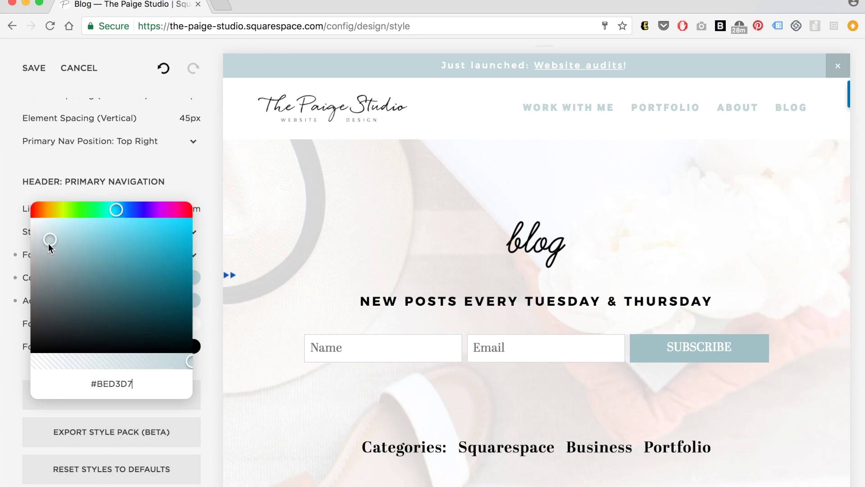
pyautogui.moveTo(53, 245); pyautogui.dragTo(67, 275)
pyautogui.click(13, 186)
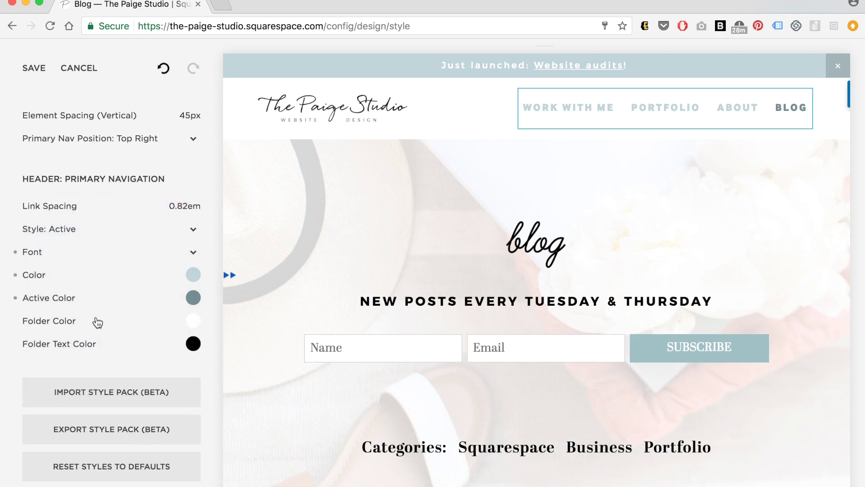
# Reset the primary navigation's active color, link color and font to their originals, and save the styles
pyautogui.click(15, 297)
pyautogui.click(16, 276)
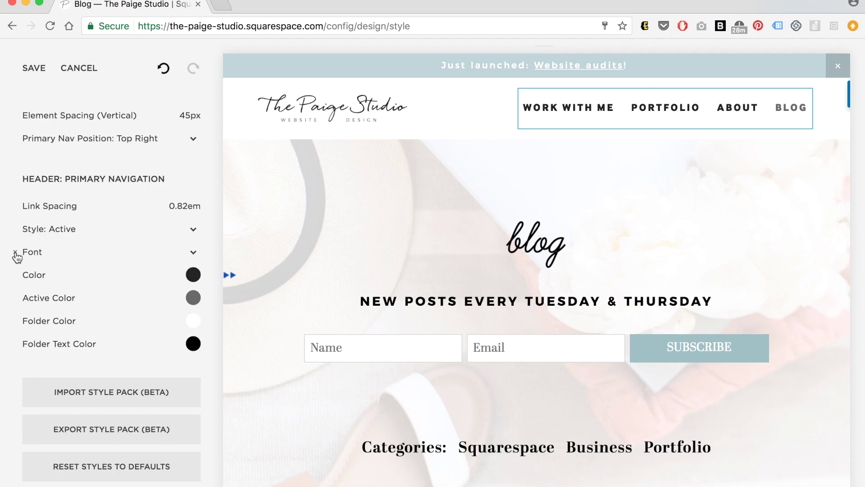
pyautogui.scroll(3, 89, 272)
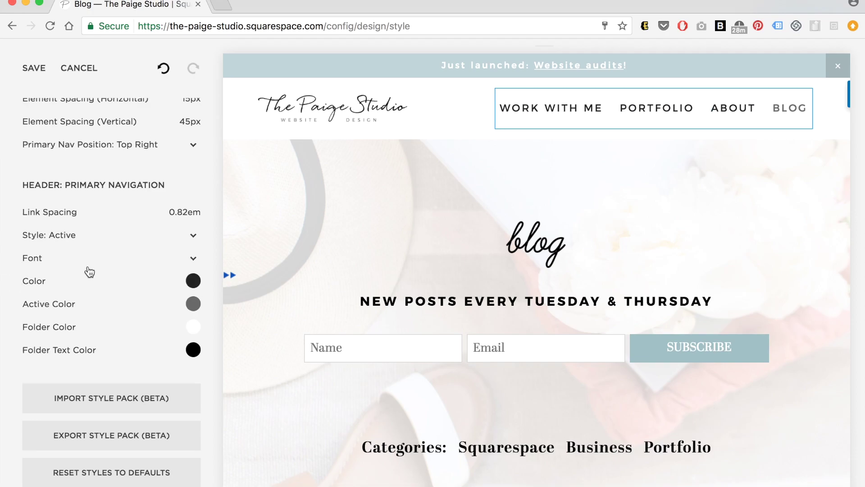
pyautogui.click(34, 66)
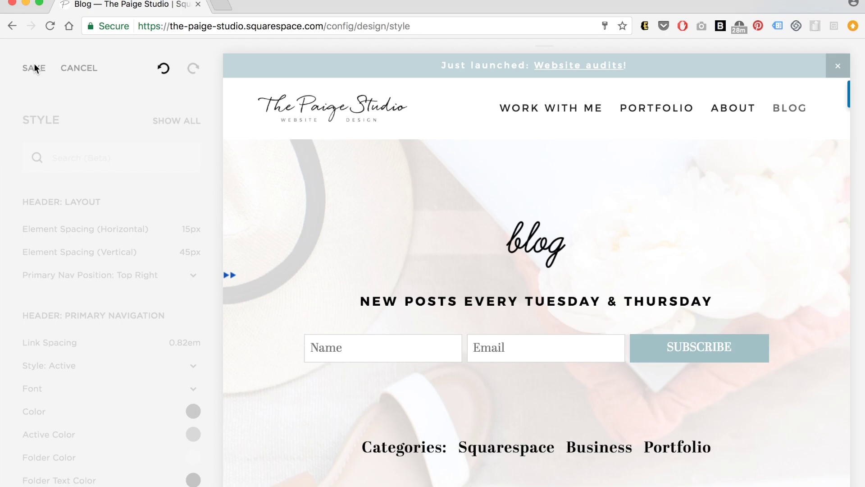
# Load the homepage preview, reopen the Style Editor and show the style options of the "DEETS THIS WAY!" button
pyautogui.click(57, 68)
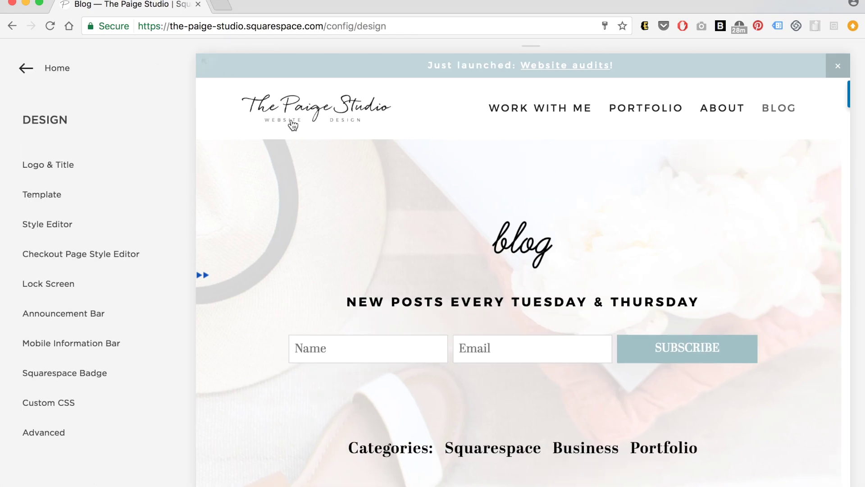
pyautogui.click(293, 111)
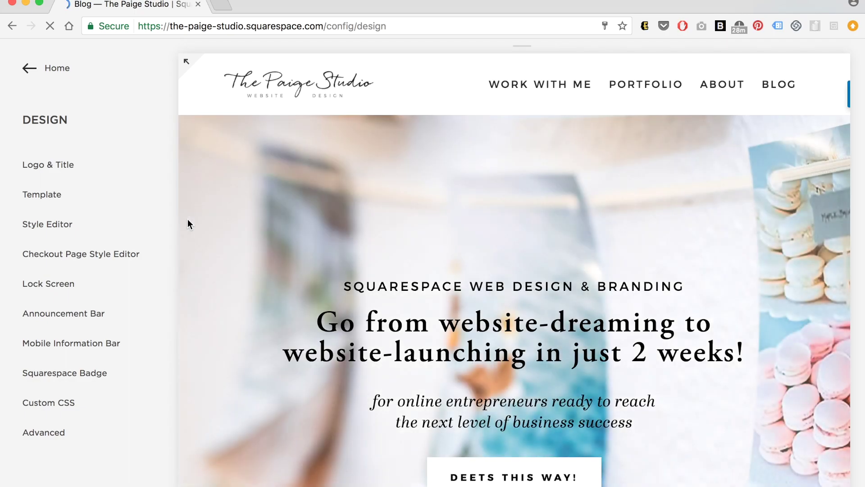
pyautogui.scroll(-5, 188, 220)
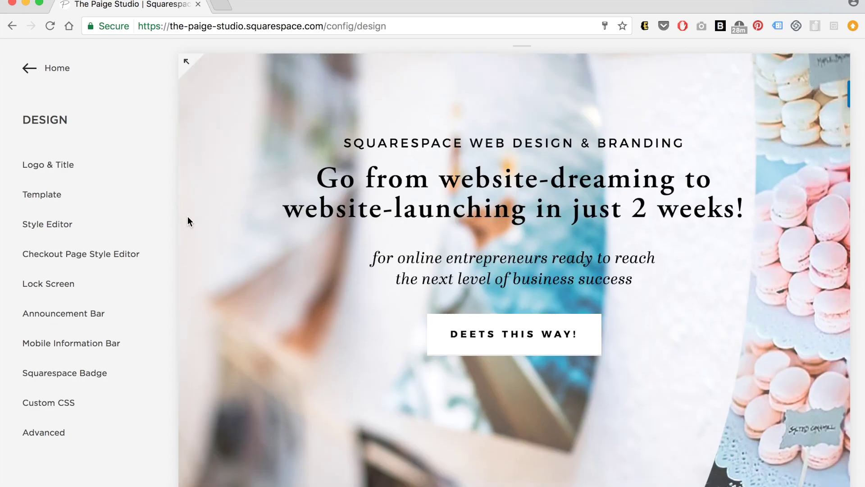
pyautogui.click(43, 224)
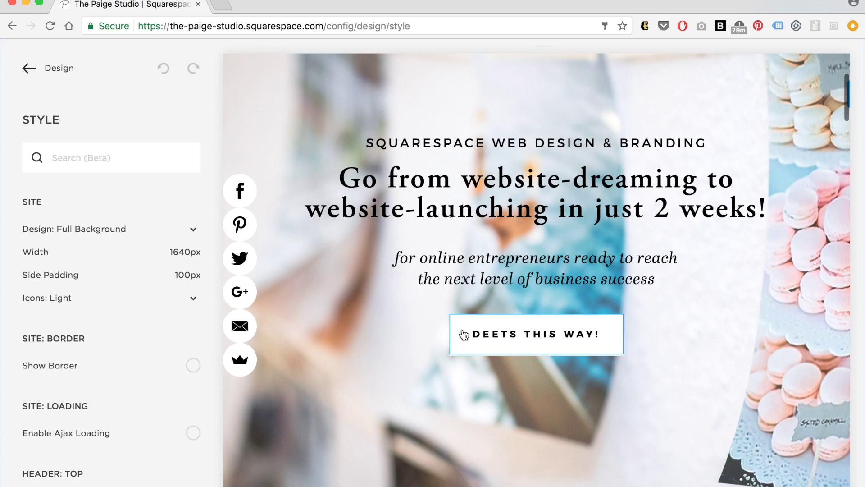
pyautogui.click(464, 334)
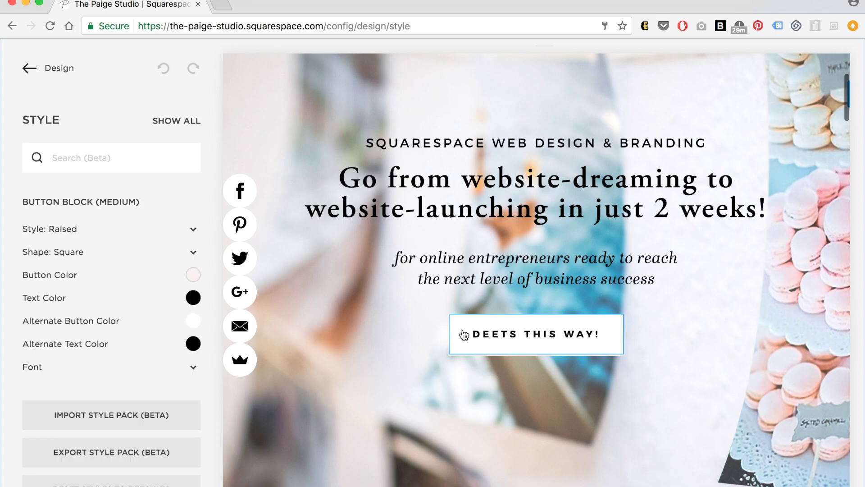
# Try the Solid and Outline styles on the medium button block, and return it to Raised
pyautogui.click(194, 232)
pyautogui.click(164, 209)
pyautogui.click(192, 228)
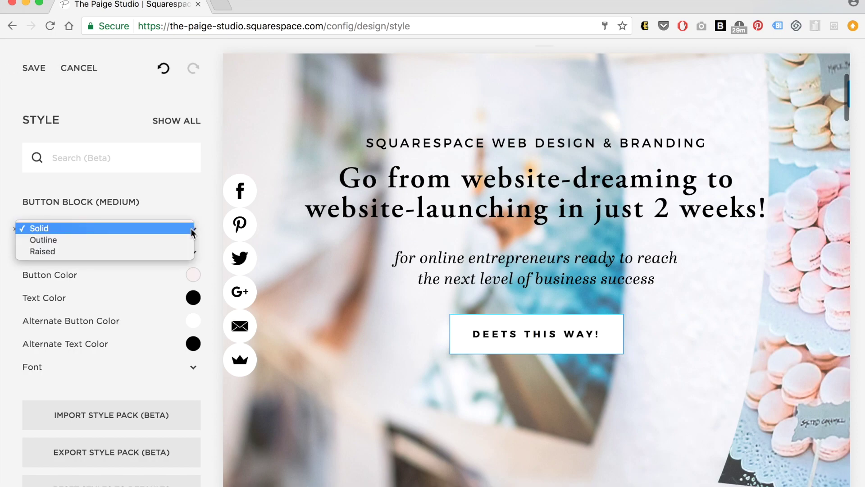
pyautogui.click(171, 240)
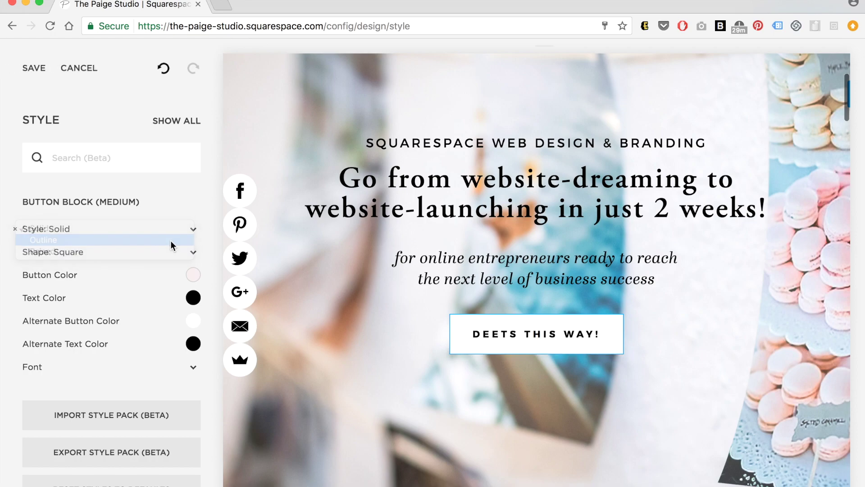
pyautogui.click(194, 229)
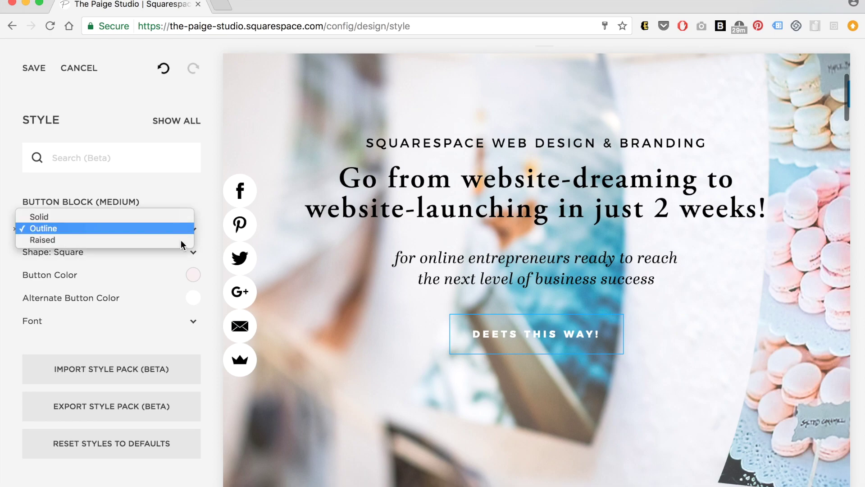
pyautogui.click(165, 239)
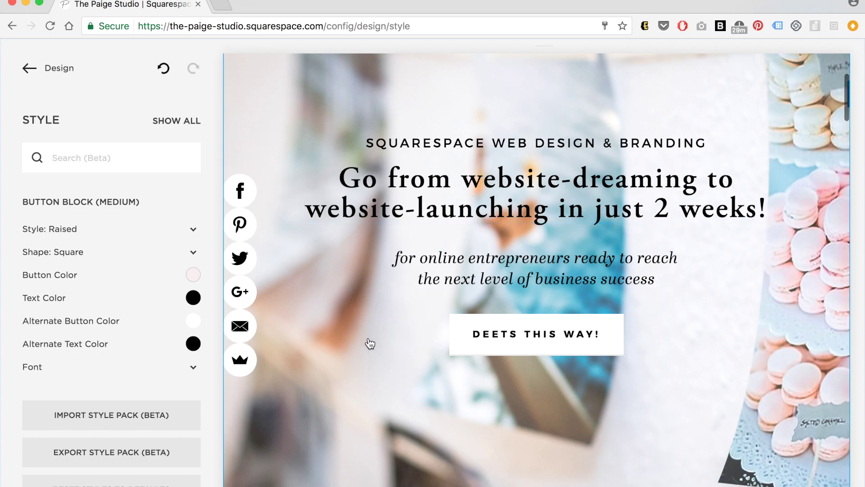
# Compare the homepage's "DEETS THIS WAY!" and "HERE'S HOW IT WORKS!" buttons with the medium button block's regular and alternate color options
pyautogui.scroll(-15, 372, 333)
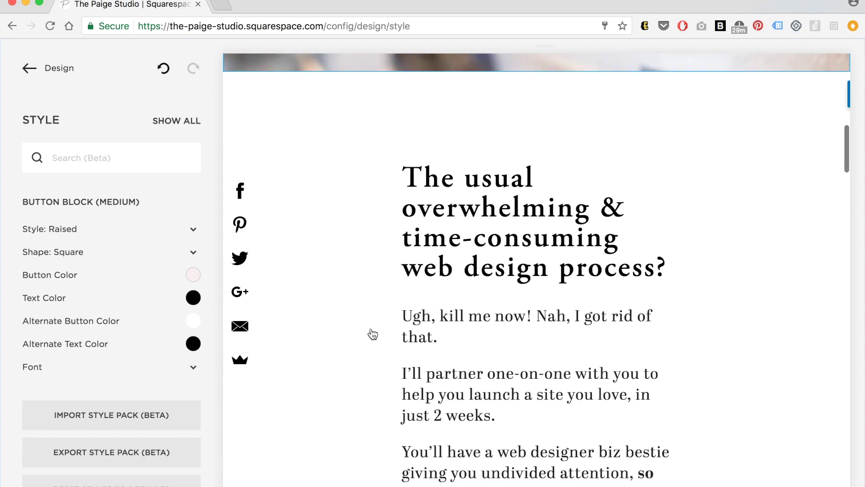
pyautogui.scroll(-3, 451, 361)
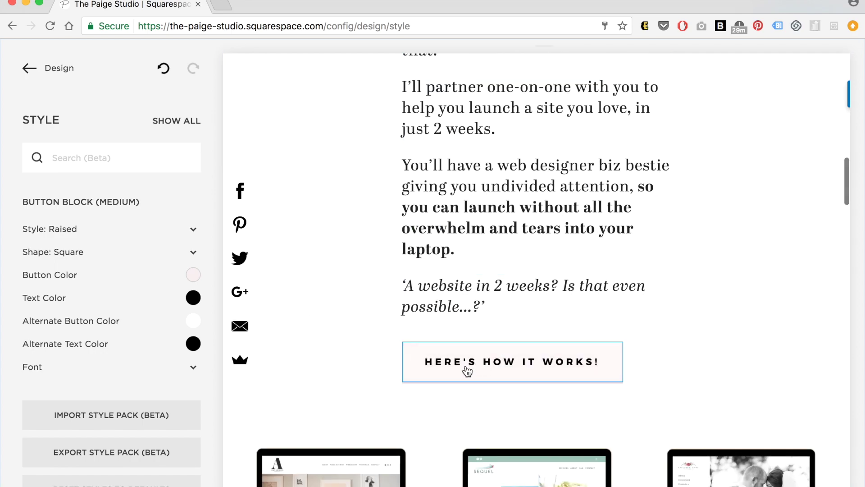
pyautogui.scroll(15, 453, 187)
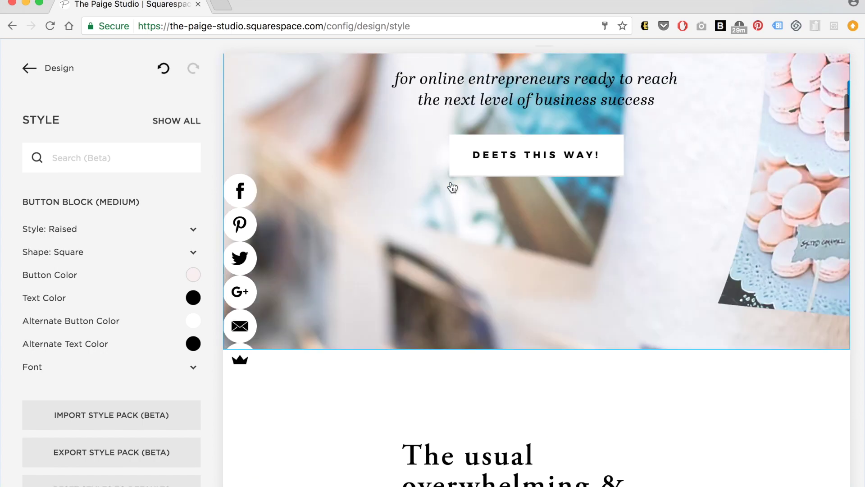
pyautogui.scroll(2, 453, 187)
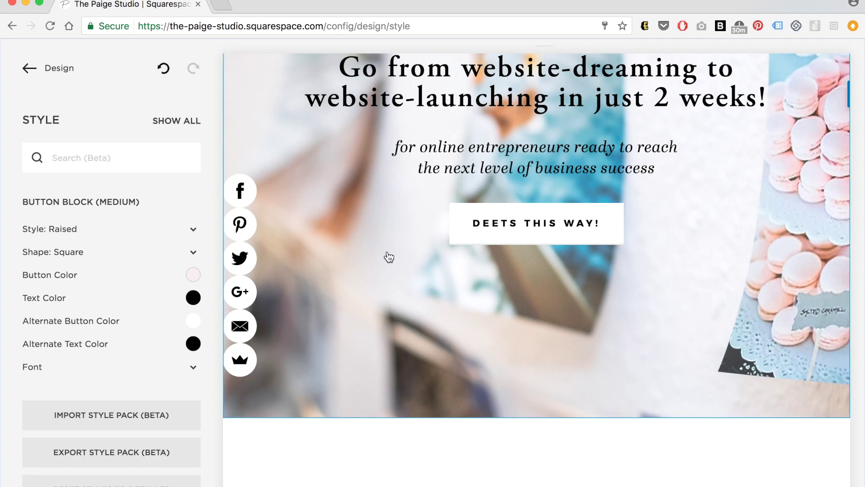
pyautogui.scroll(1, 384, 212)
pyautogui.scroll(4, 384, 211)
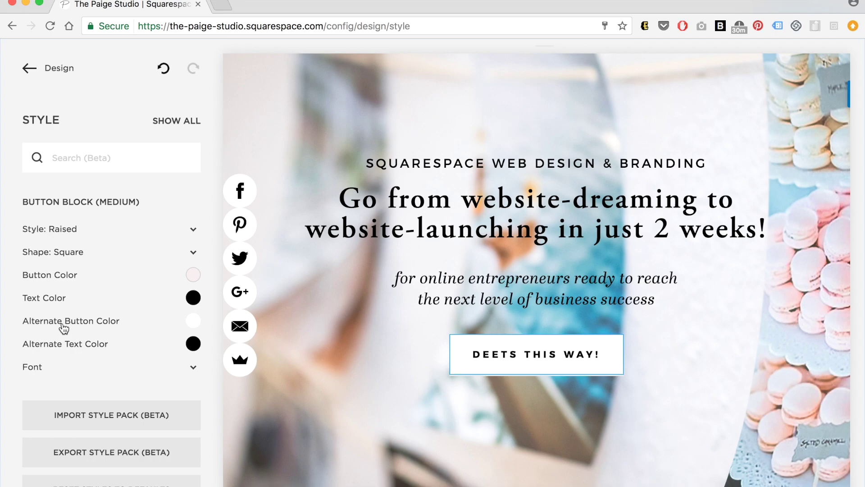
pyautogui.scroll(-5, 366, 359)
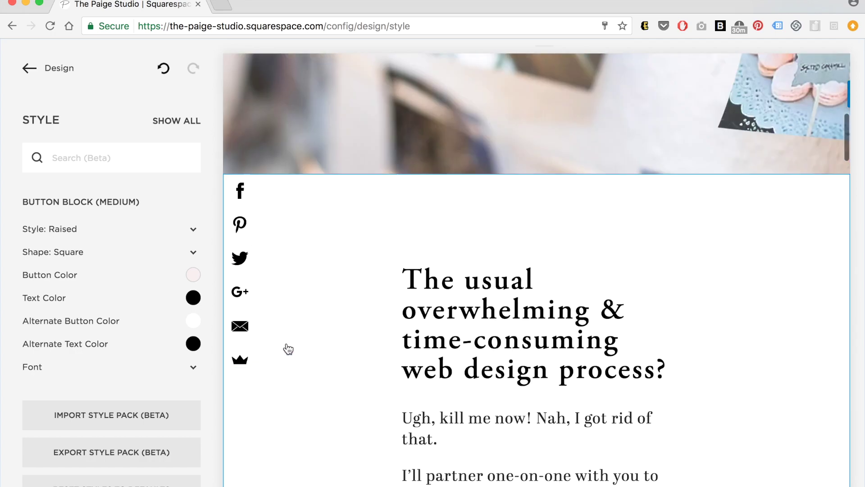
pyautogui.click(285, 172)
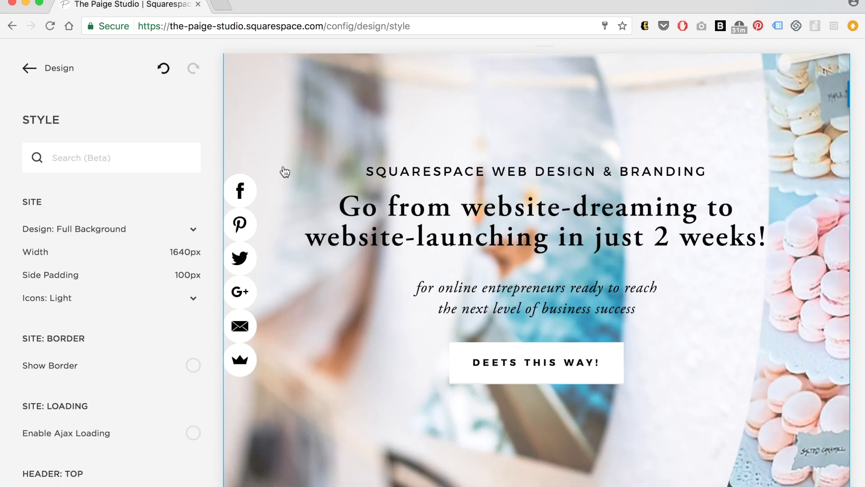
pyautogui.scroll(3, 293, 175)
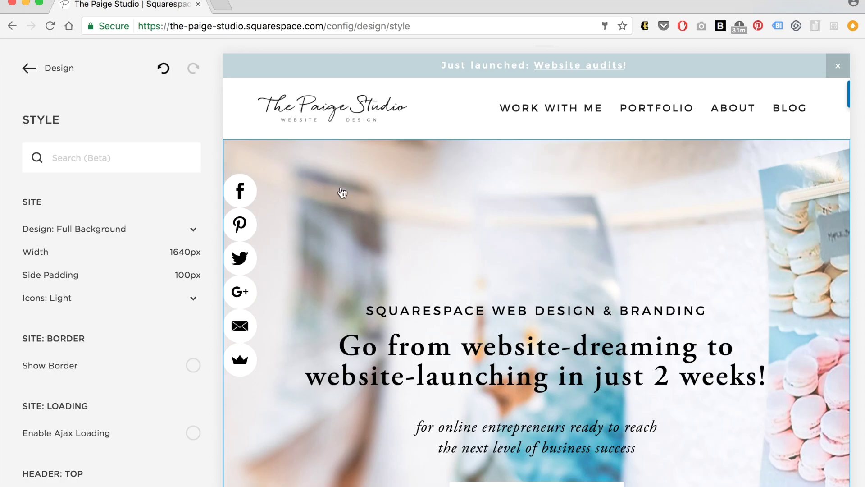
# Load the Blog page preview, reopen the Style Editor and show the style options of the blog's post list
pyautogui.click(56, 68)
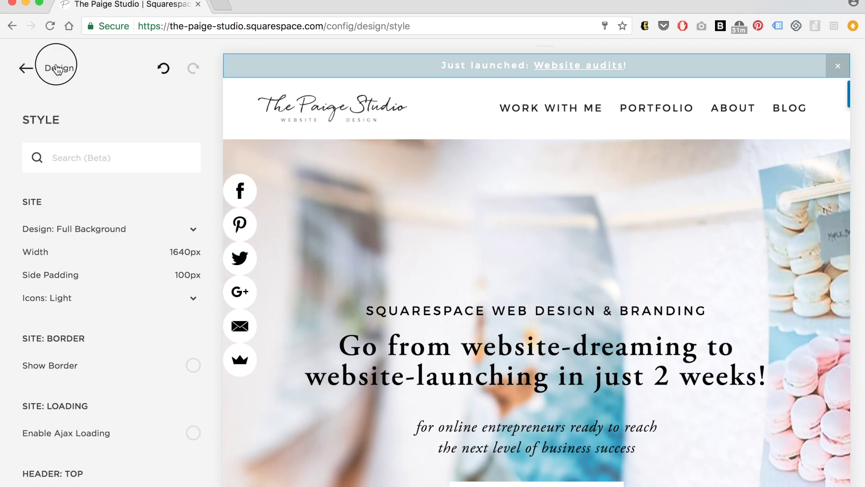
pyautogui.click(779, 112)
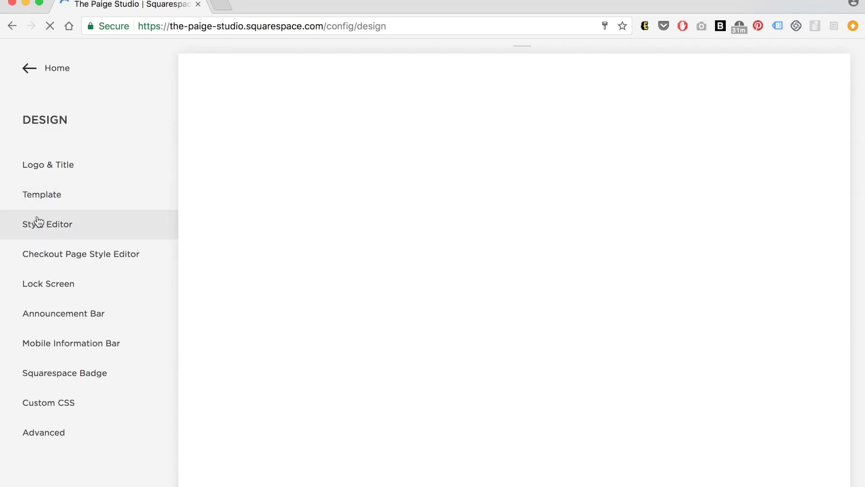
pyautogui.click(42, 224)
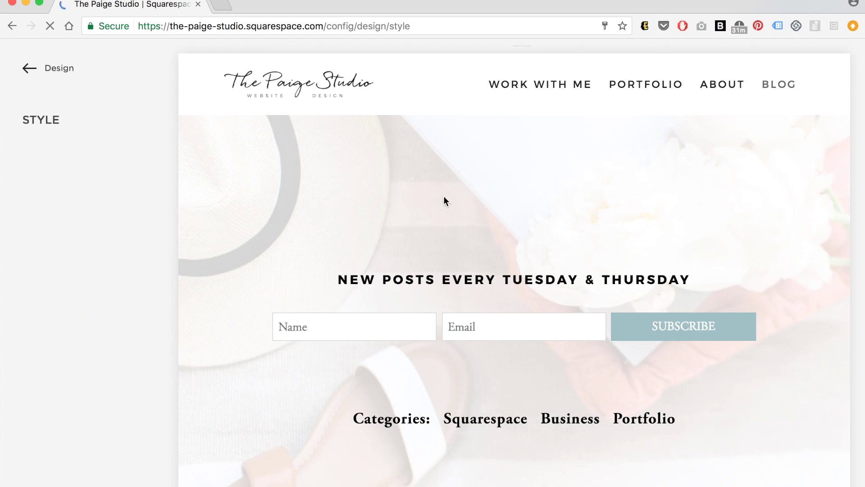
pyautogui.scroll(-10, 260, 344)
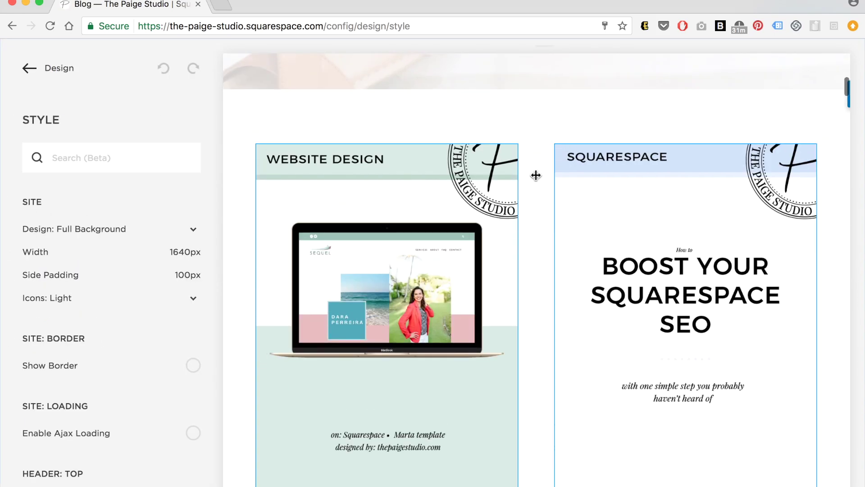
pyautogui.click(535, 120)
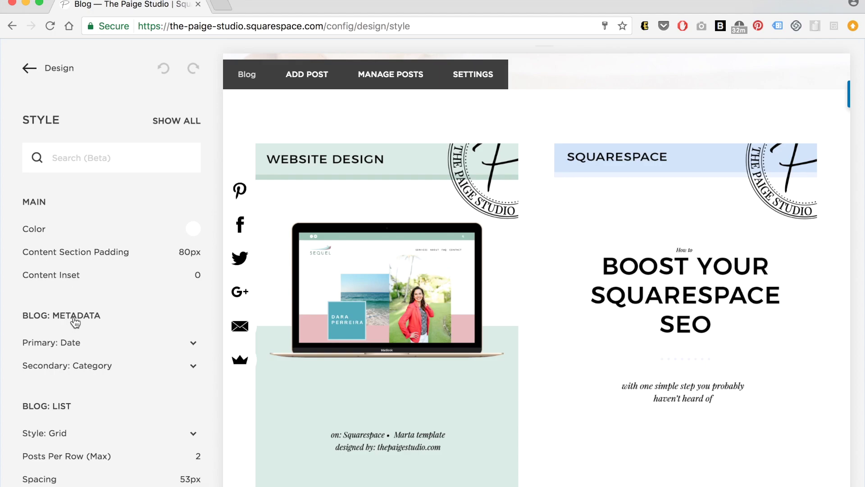
pyautogui.scroll(-4, 75, 322)
pyautogui.scroll(2, 75, 322)
pyautogui.scroll(-3, 89, 257)
pyautogui.scroll(1, 88, 243)
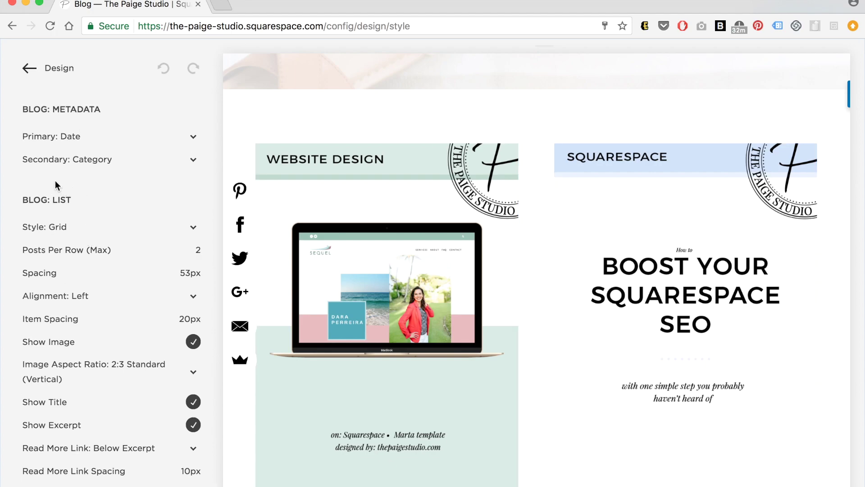
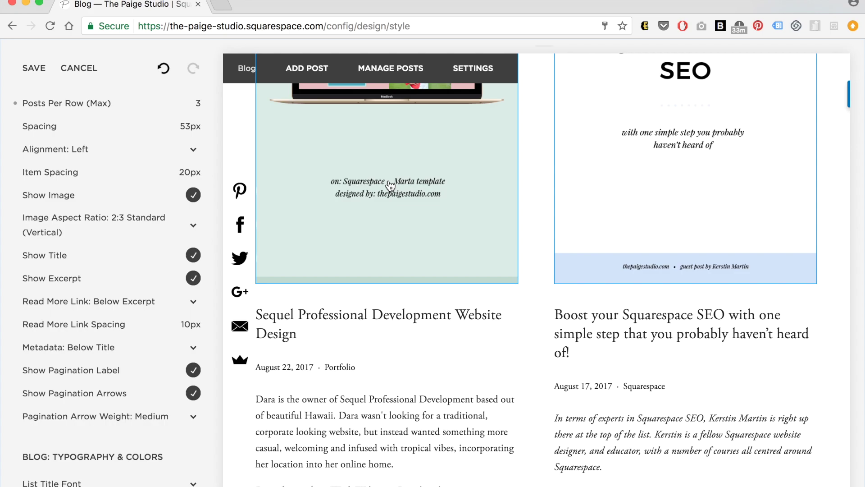
# Try the 1:1 Square image aspect ratio for the blog list, and restore 2:3 Standard (Vertical)
pyautogui.scroll(-2, 92, 171)
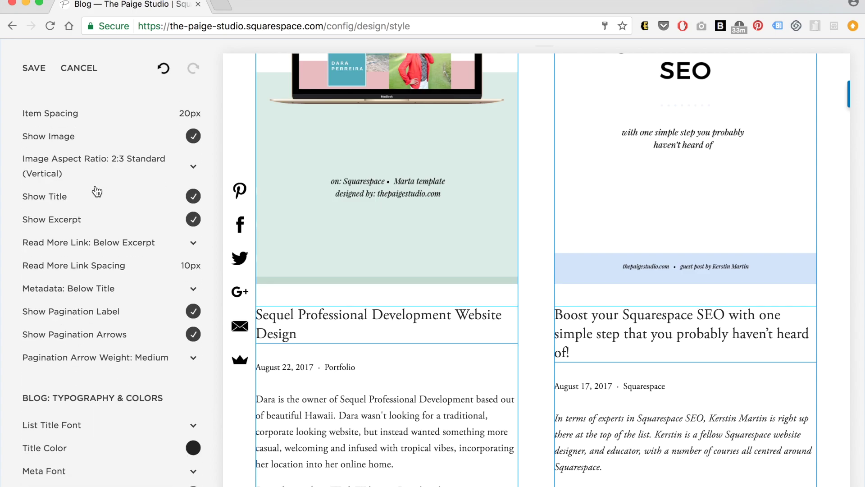
pyautogui.click(91, 162)
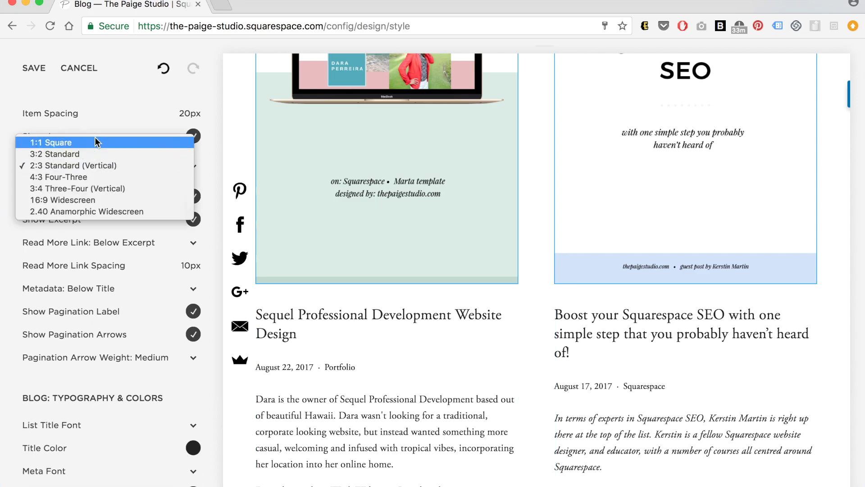
pyautogui.click(94, 141)
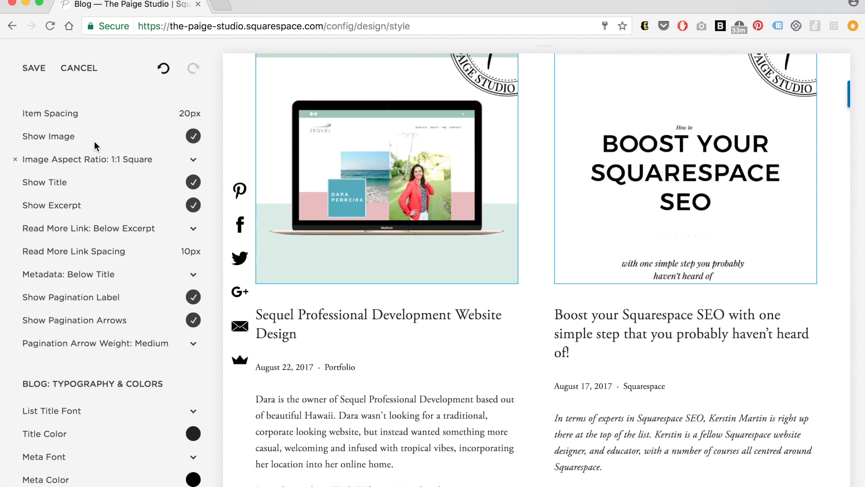
pyautogui.click(116, 159)
pyautogui.click(114, 183)
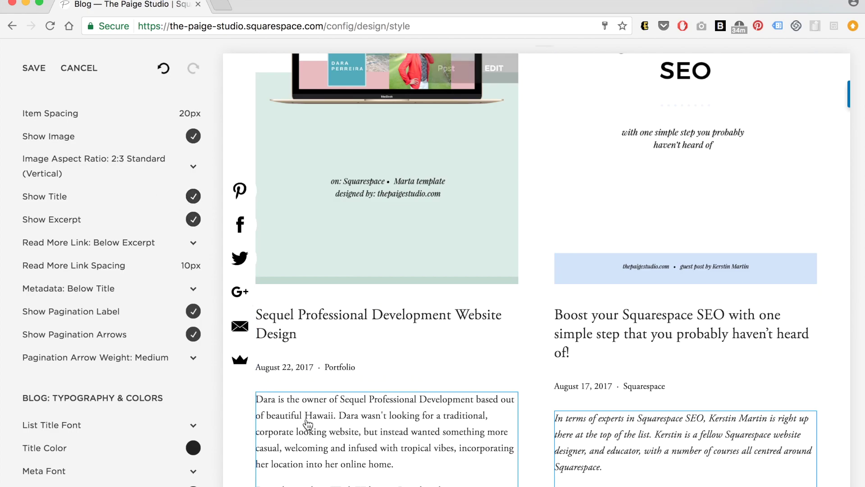
pyautogui.scroll(-3, 316, 419)
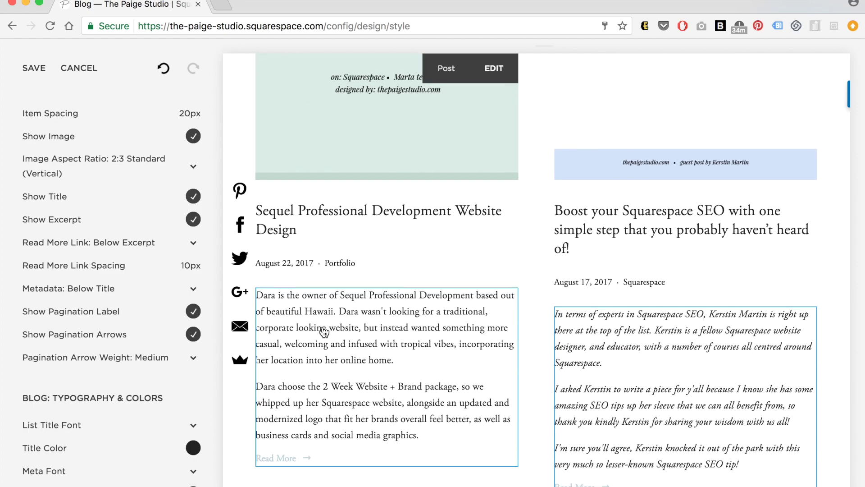
# Look through the placement options of the blog list's Read More link, keeping Below Excerpt
pyautogui.click(145, 242)
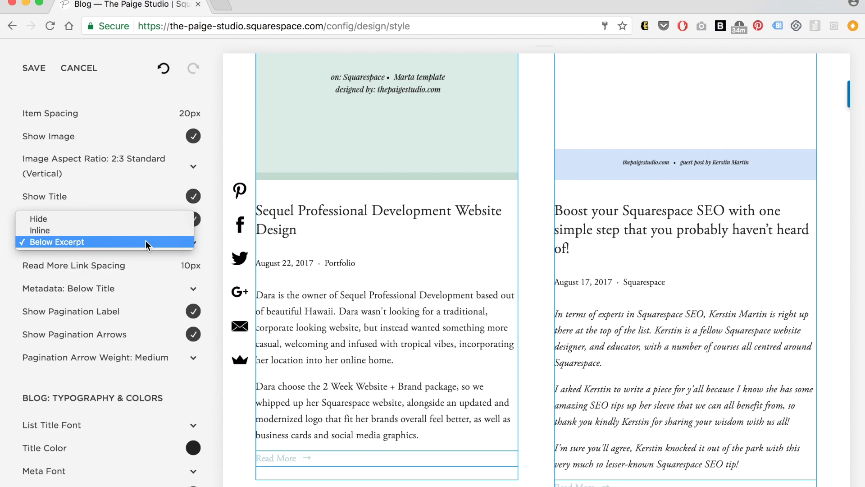
pyautogui.click(146, 242)
# Try the Below Content position for the blog list's metadata, and restore Below Title
pyautogui.scroll(-3, 110, 180)
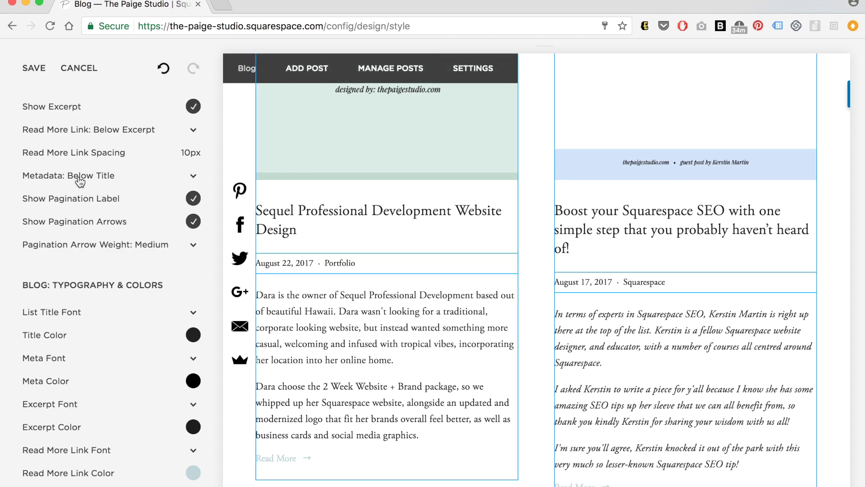
pyautogui.scroll(-1, 79, 182)
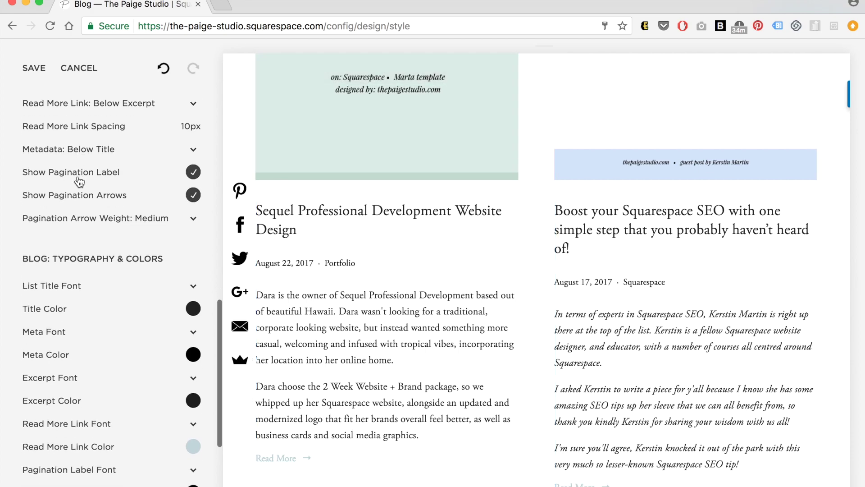
pyautogui.click(97, 154)
pyautogui.click(96, 153)
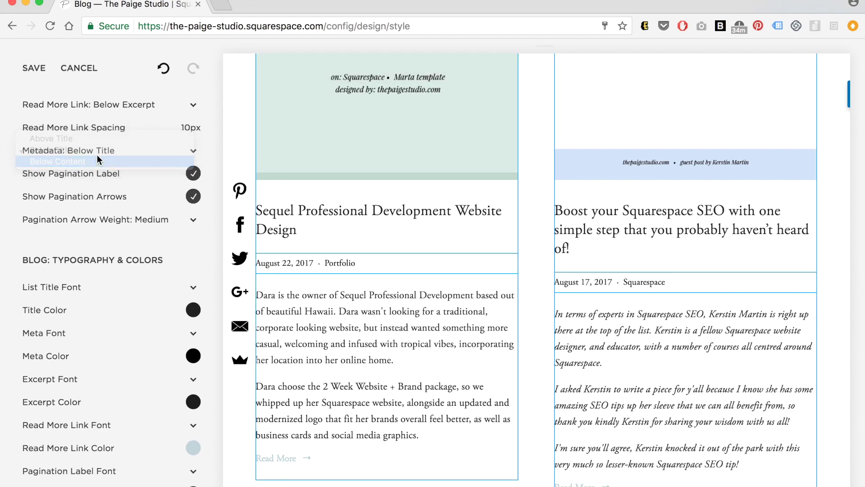
pyautogui.click(94, 153)
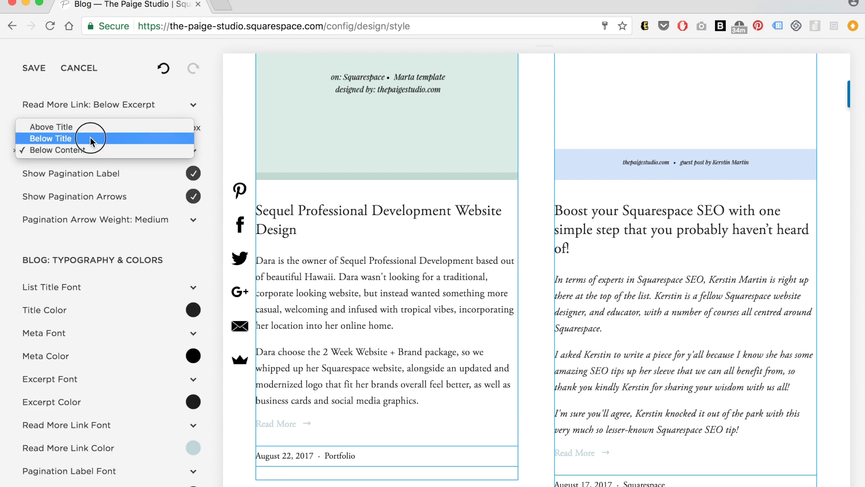
pyautogui.click(97, 148)
pyautogui.moveTo(97, 151); pyautogui.dragTo(108, 174)
pyautogui.click(98, 150)
pyautogui.press('Escape')
pyautogui.click(110, 151)
pyautogui.press('Escape')
pyautogui.scroll(-1, 216, 161)
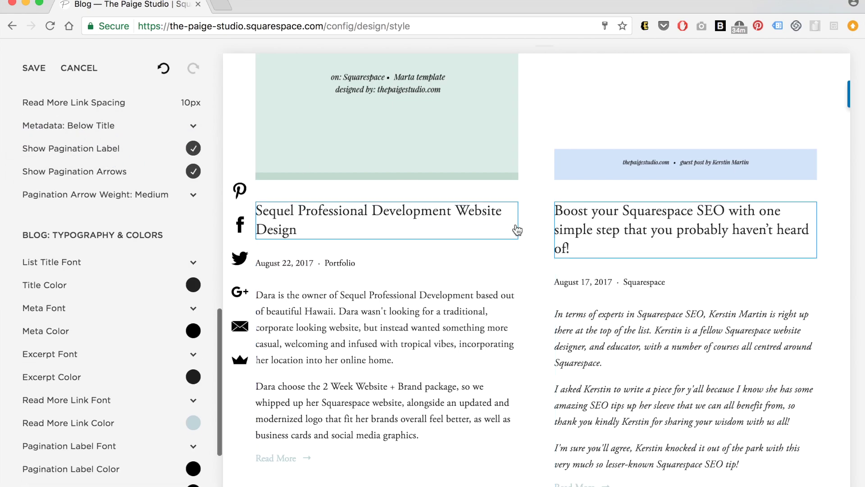
# Show the style options of the "OLDER" pagination link at the end of the blog list
pyautogui.scroll(-10, 518, 227)
pyautogui.scroll(-20, 518, 229)
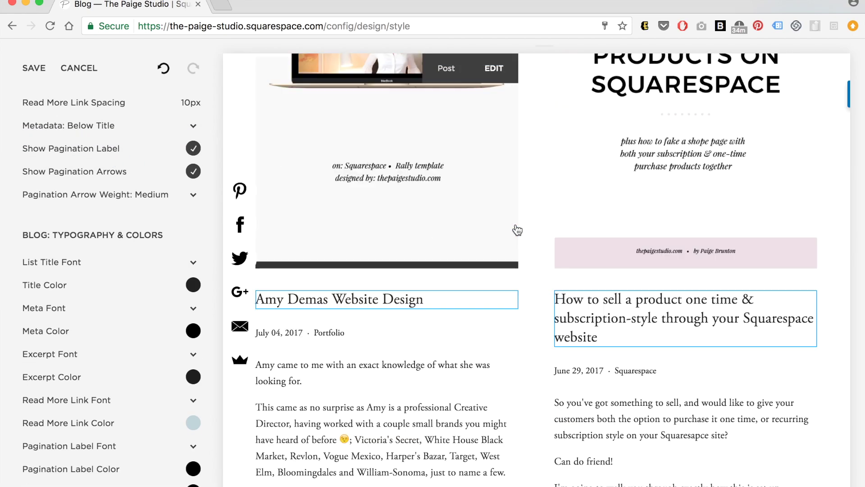
pyautogui.scroll(-15, 517, 230)
pyautogui.scroll(10, 518, 230)
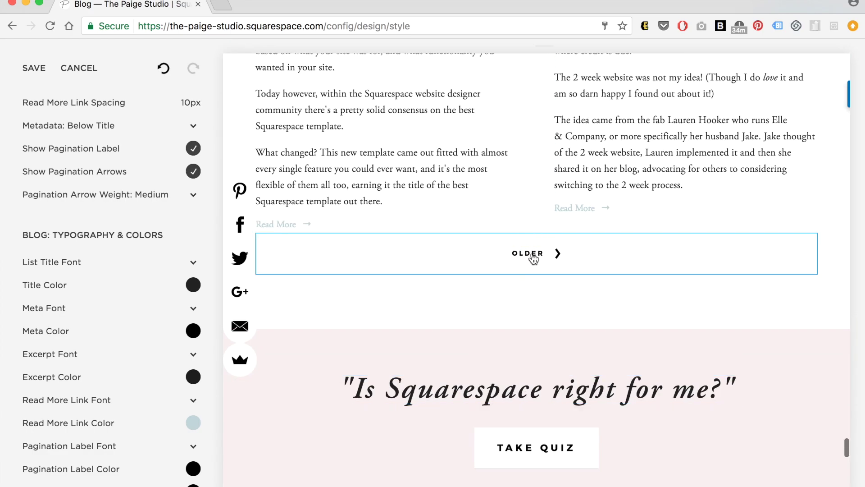
pyautogui.click(532, 257)
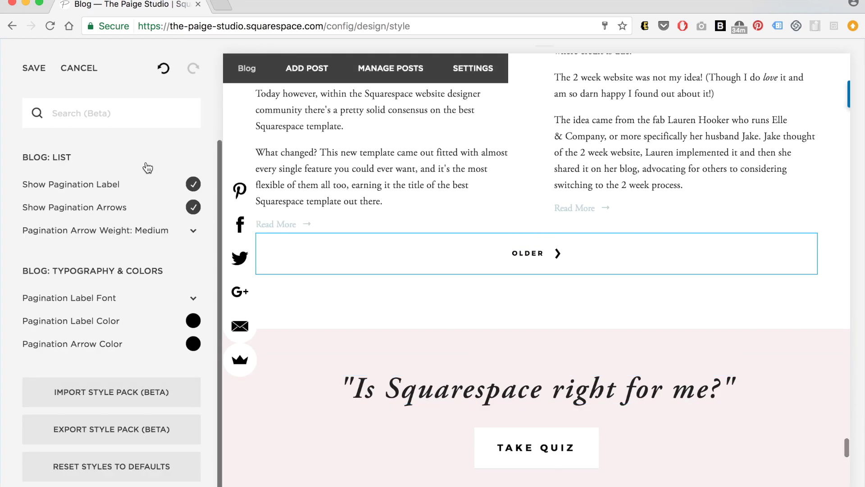
# Try hiding the pagination label and the pagination arrows one at a time, and turn both on again
pyautogui.click(193, 184)
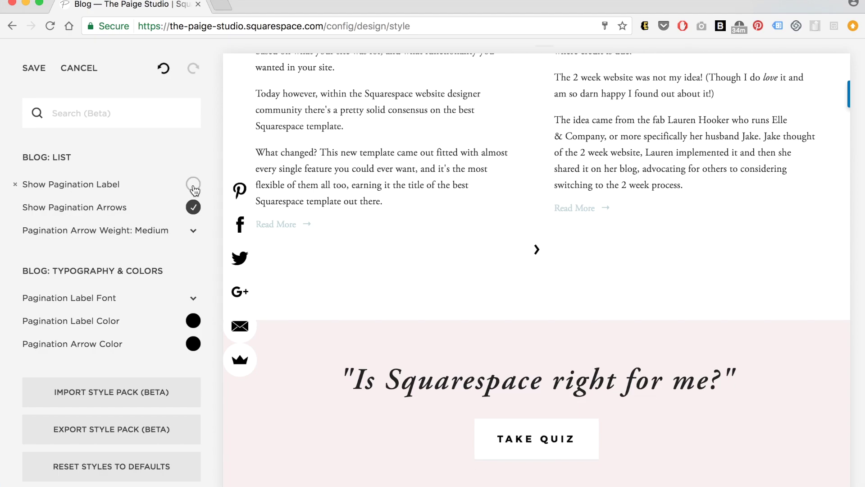
pyautogui.click(194, 186)
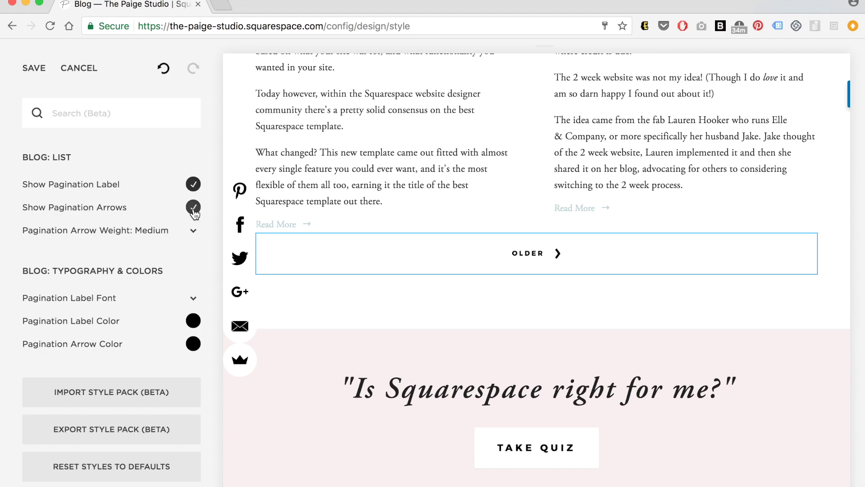
pyautogui.click(194, 208)
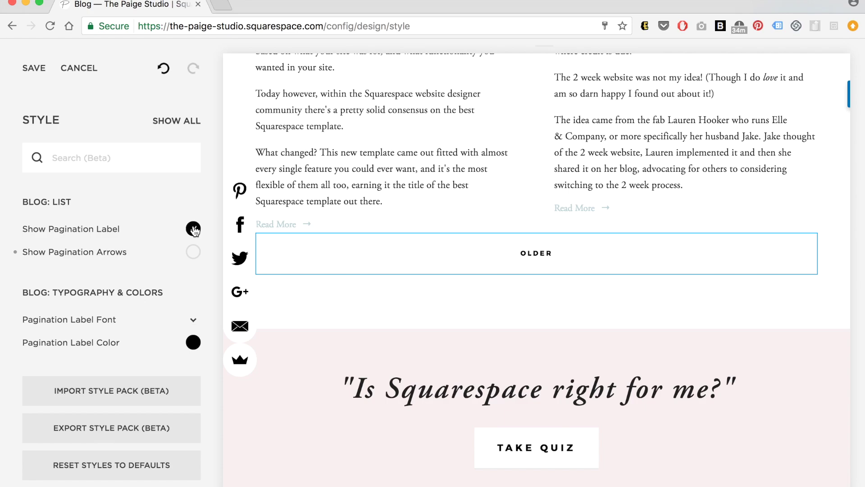
pyautogui.click(194, 229)
pyautogui.click(197, 231)
pyautogui.click(193, 251)
# Look through the pagination arrow weight options, keeping Medium
pyautogui.scroll(-2, 138, 236)
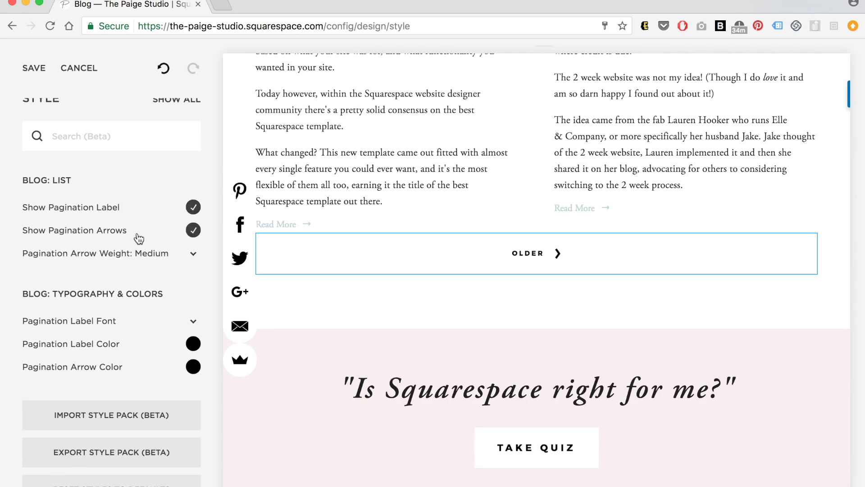
pyautogui.click(136, 244)
pyautogui.click(136, 246)
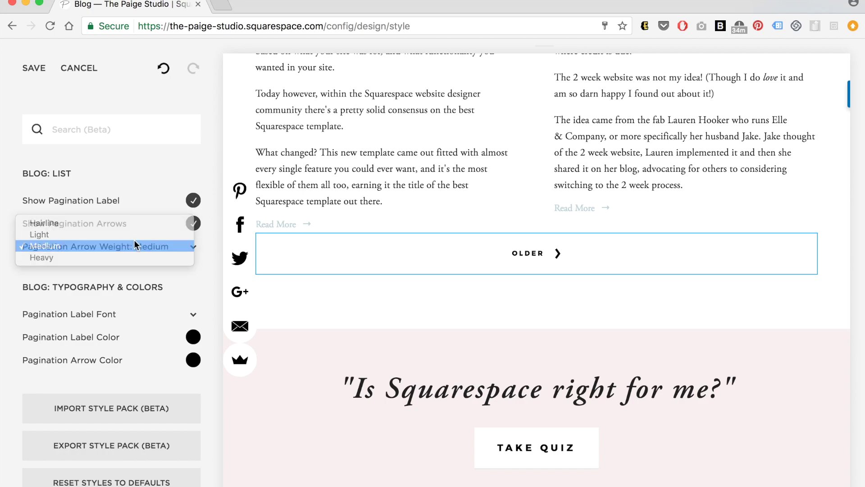
pyautogui.scroll(-1, 112, 244)
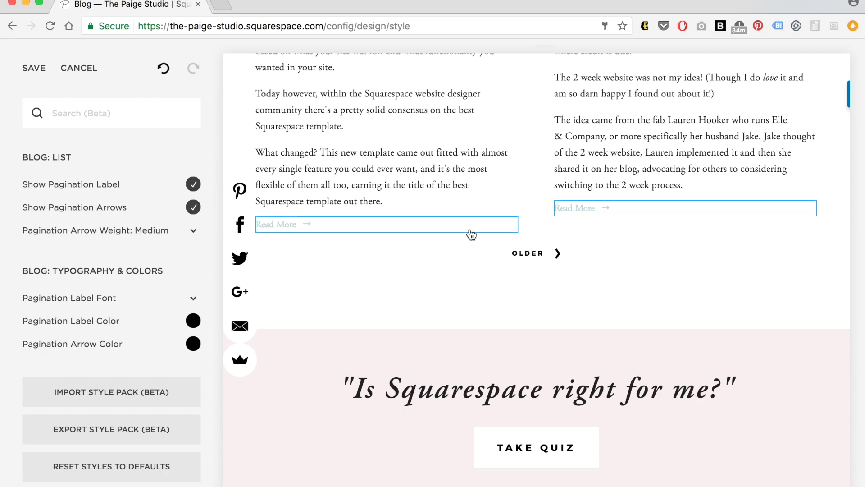
# Return to the full style list and search it for "parall"
pyautogui.scroll(15, 470, 232)
pyautogui.scroll(10, 475, 228)
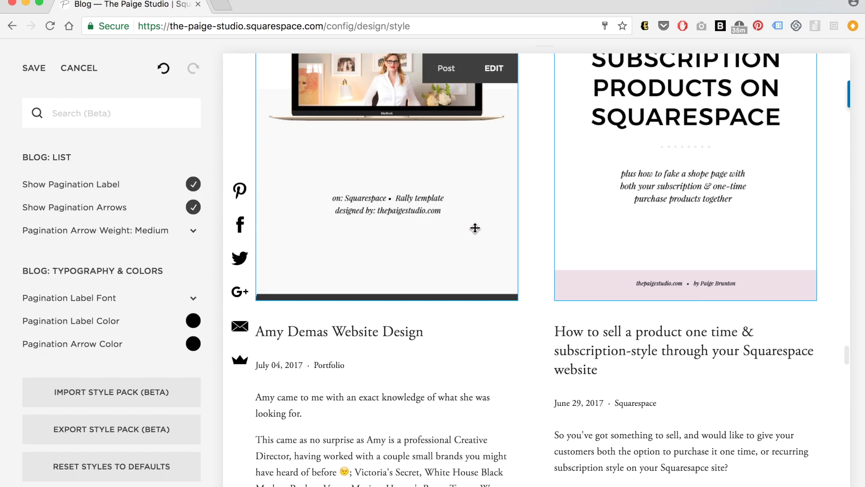
pyautogui.scroll(15, 475, 227)
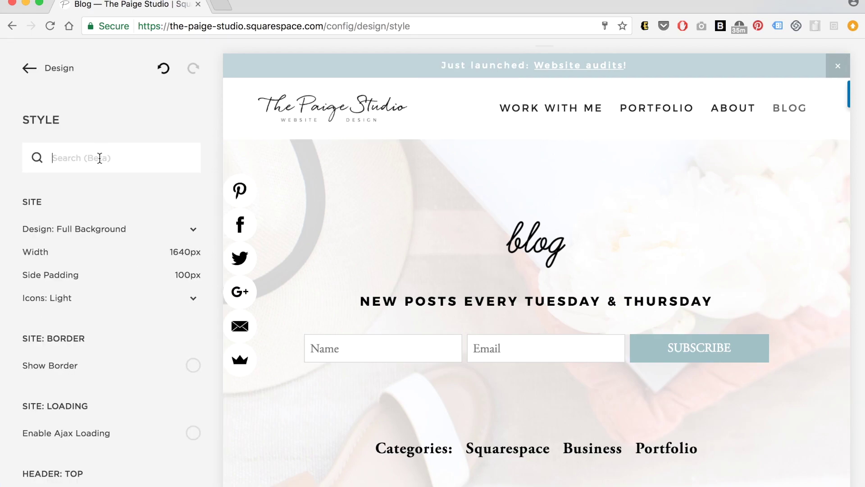
pyautogui.write('parall')
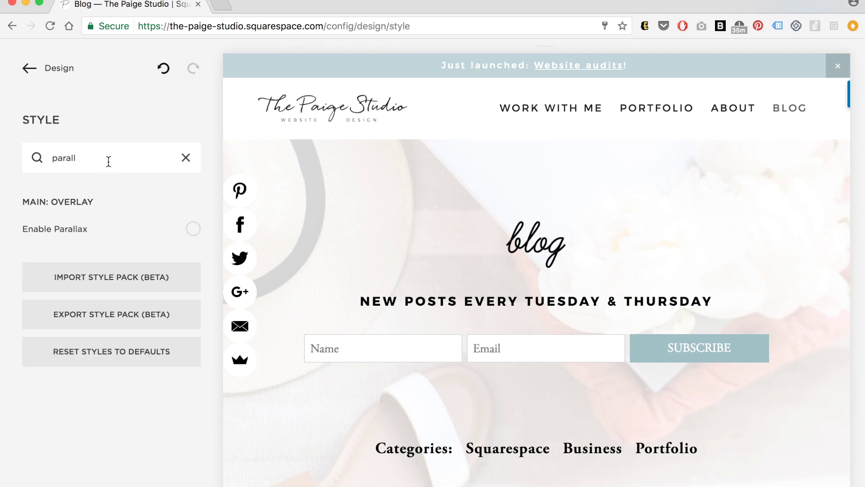
# Enable Parallax and Parallax Smart Crop for the main overlay, and save the style changes
pyautogui.click(193, 230)
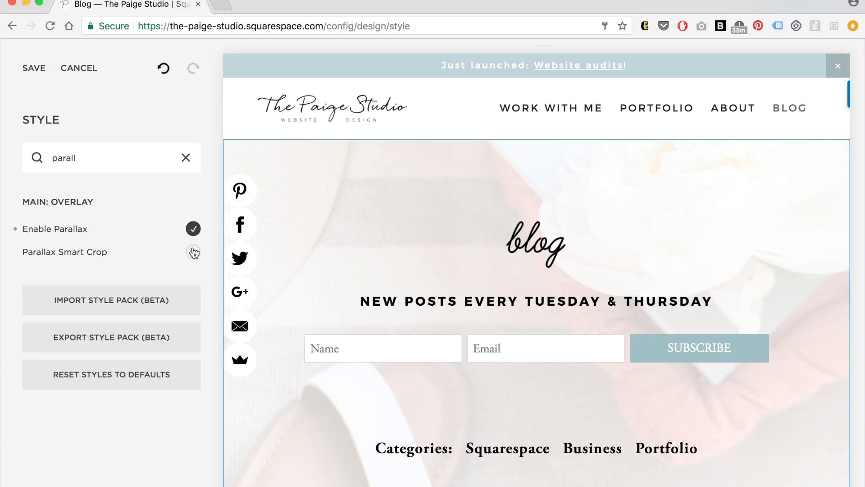
pyautogui.click(194, 252)
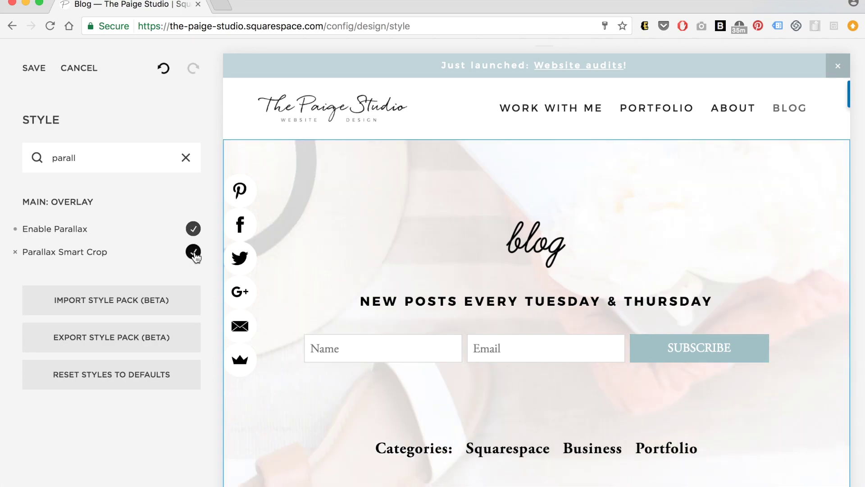
pyautogui.click(33, 69)
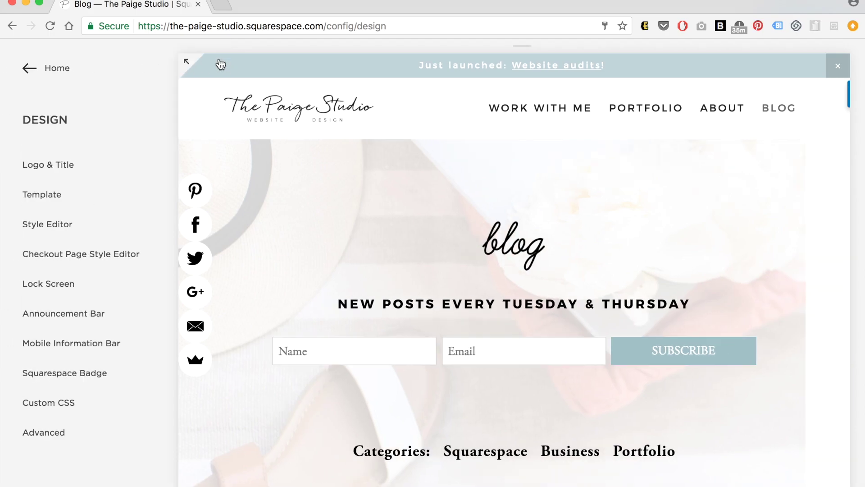
# Preview the blog page at full size and examine how its banner image moves with the parallax effect
pyautogui.press('Escape')
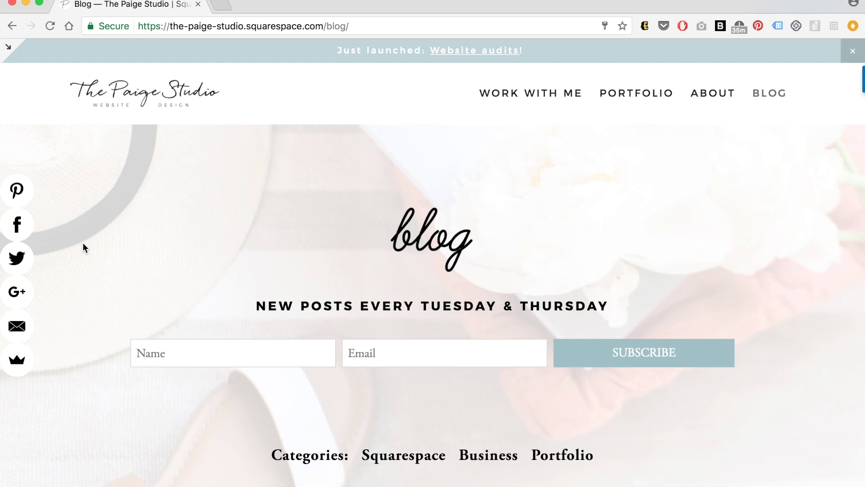
pyautogui.scroll(-2, 82, 244)
pyautogui.scroll(-6, 82, 244)
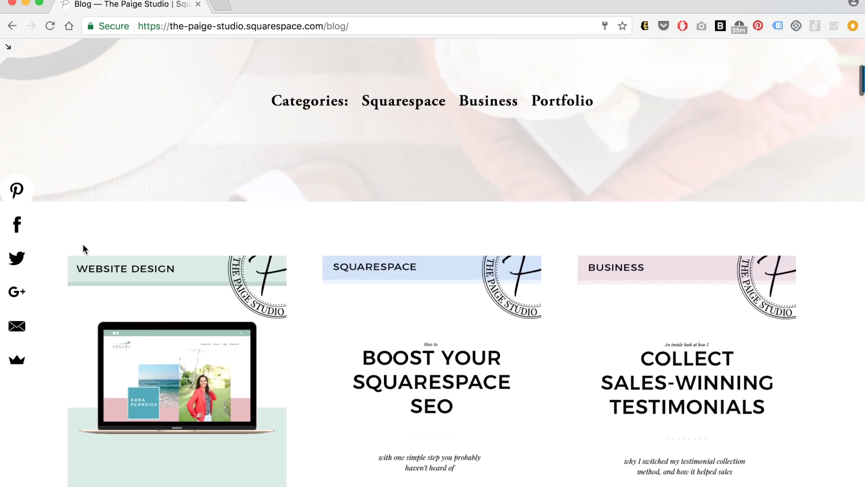
pyautogui.scroll(8, 82, 244)
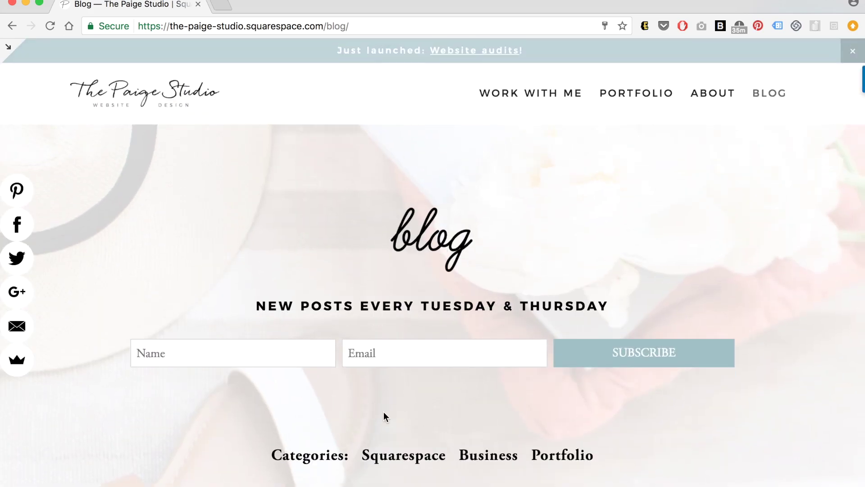
pyautogui.scroll(-10, 84, 298)
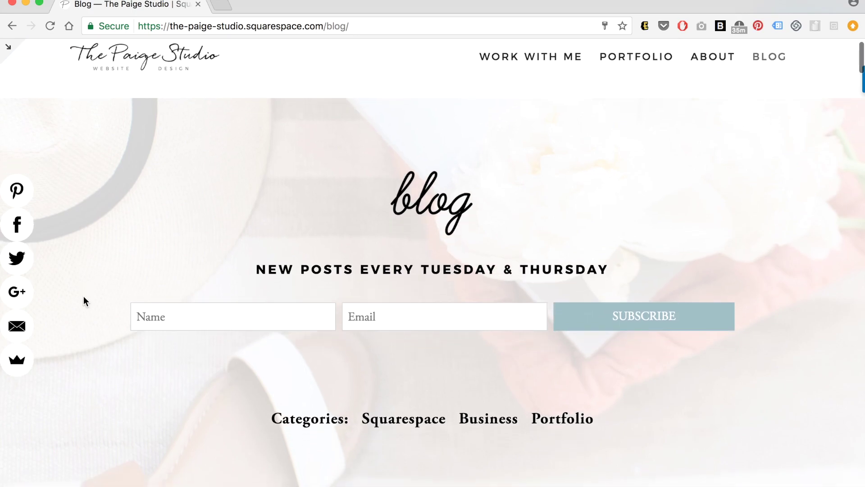
pyautogui.scroll(10, 84, 301)
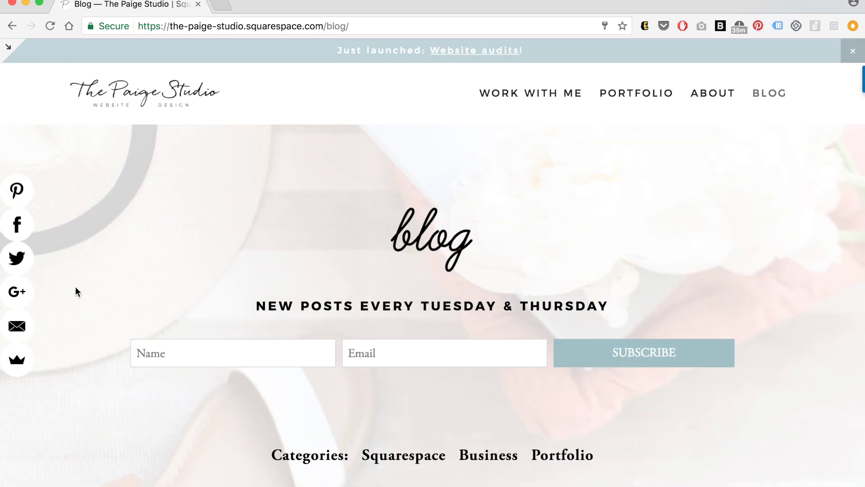
pyautogui.scroll(-10, 75, 288)
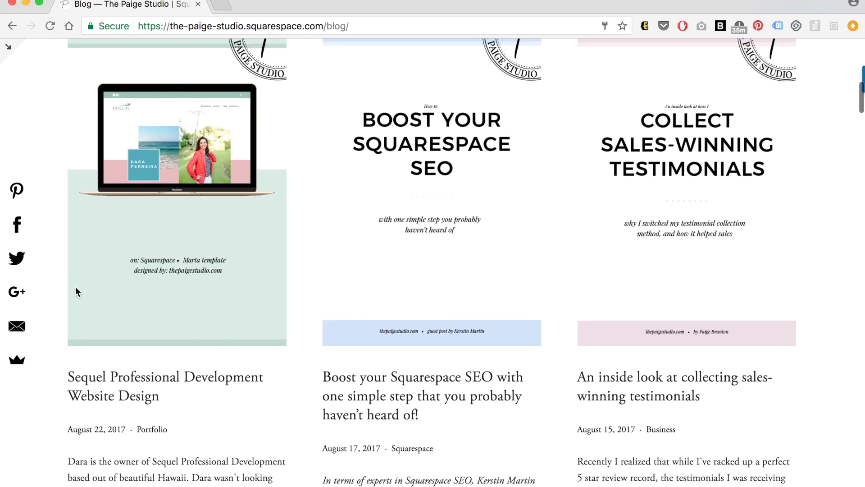
pyautogui.scroll(10, 75, 286)
pyautogui.scroll(-3, 75, 287)
pyautogui.scroll(2, 74, 286)
pyautogui.scroll(-8, 75, 287)
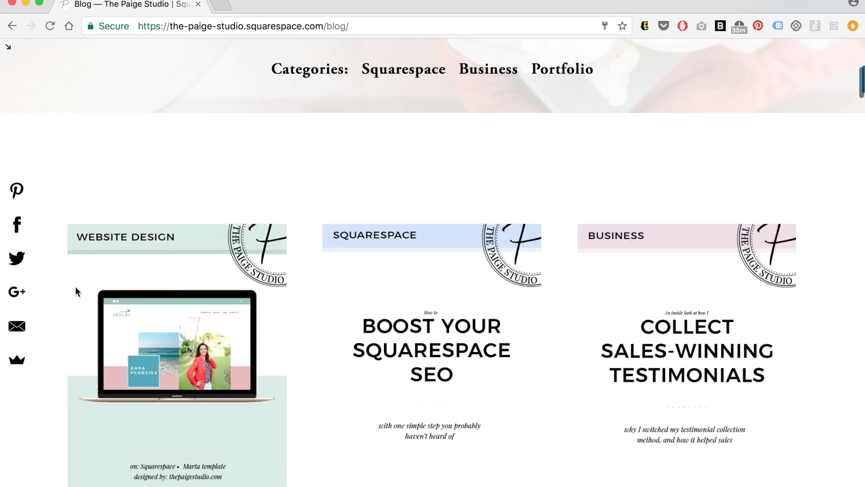
pyautogui.scroll(10, 75, 287)
# Reopen the Style Editor, find the parallax option by searching "parall", and save with Enable Parallax turned off
pyautogui.click(8, 49)
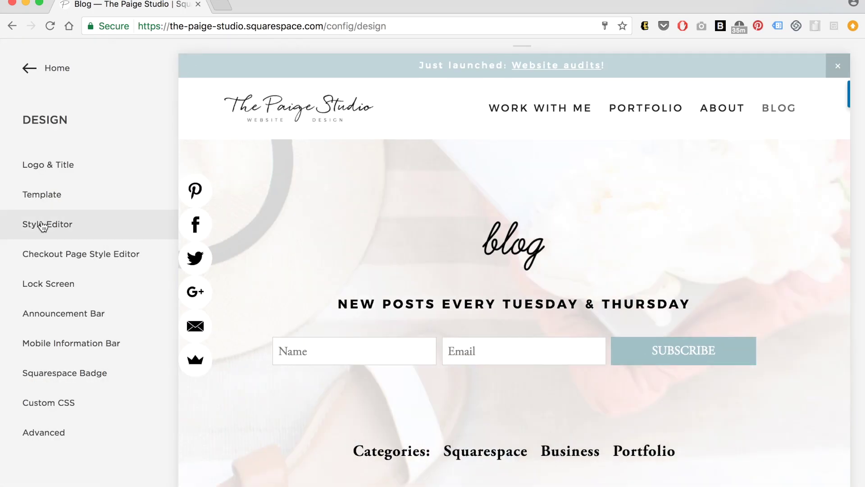
pyautogui.click(43, 226)
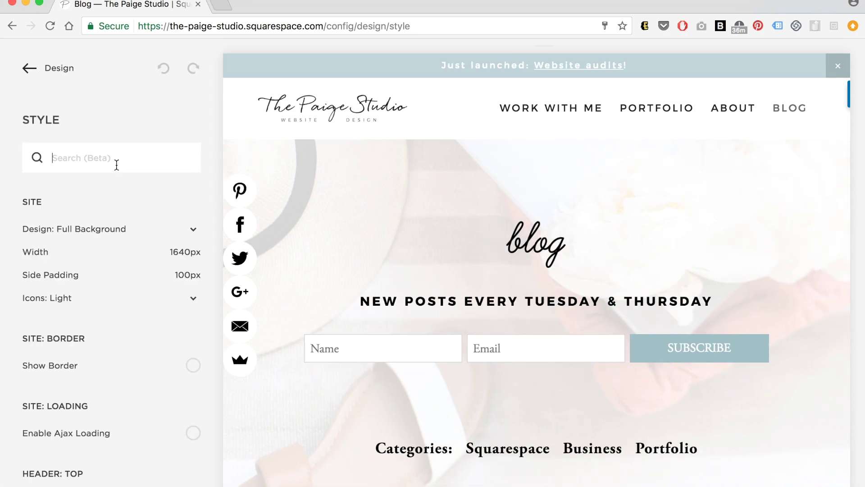
pyautogui.write('parall')
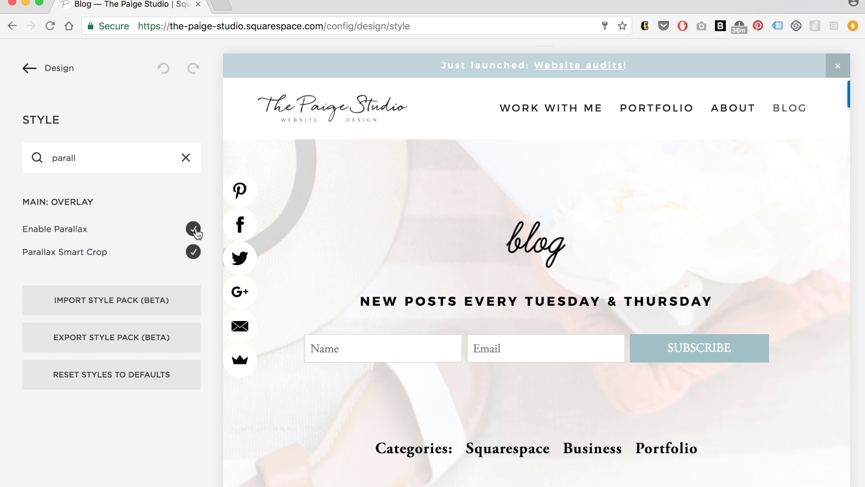
pyautogui.click(194, 229)
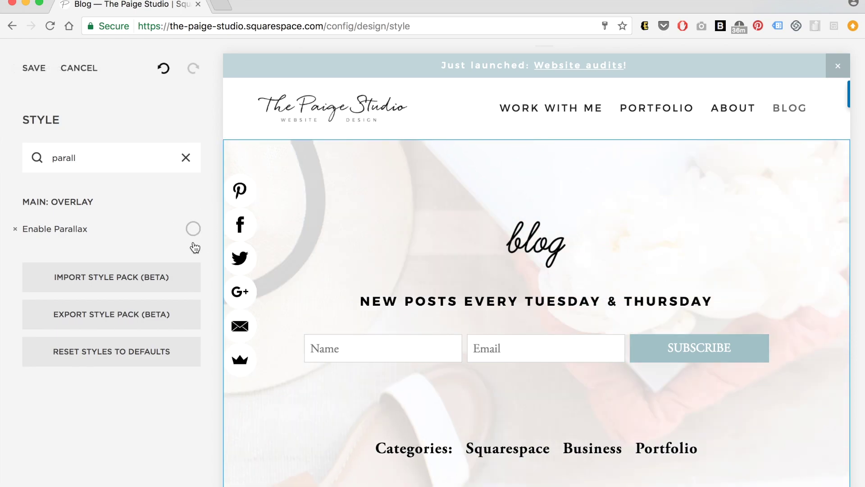
pyautogui.click(35, 68)
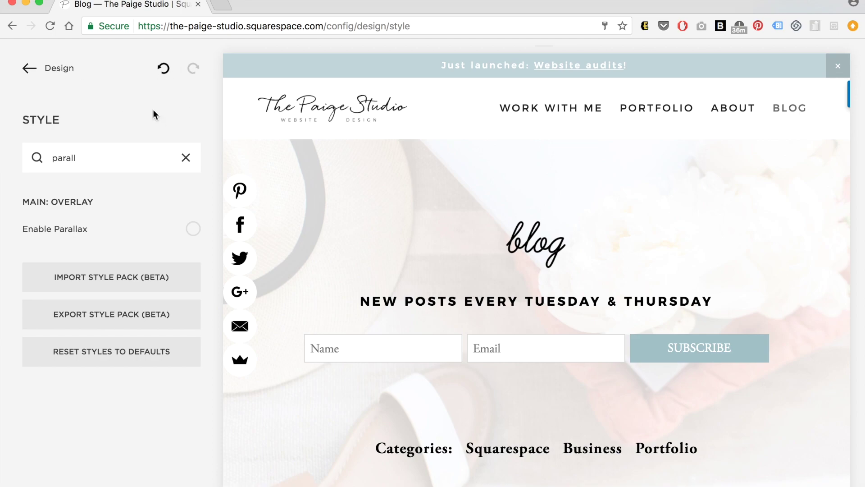
# Clear the current style search, search the style settings for "mobile", and look through the matching options
pyautogui.click(185, 157)
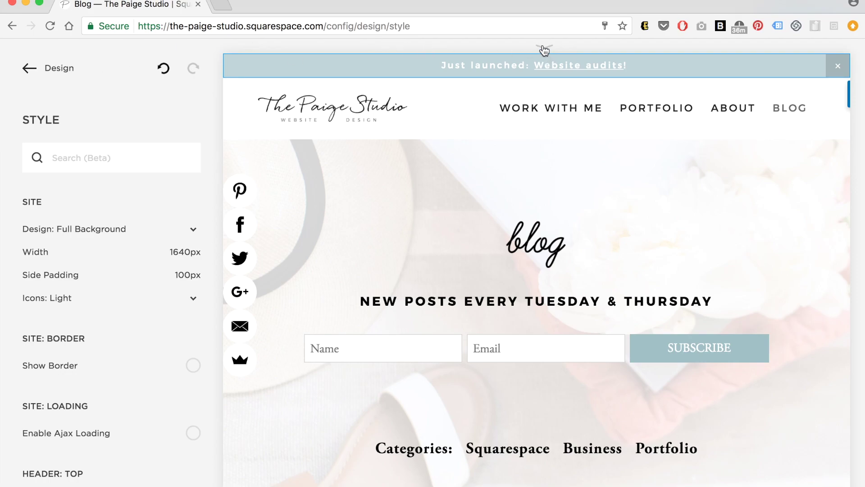
pyautogui.click(79, 166)
pyautogui.write('m')
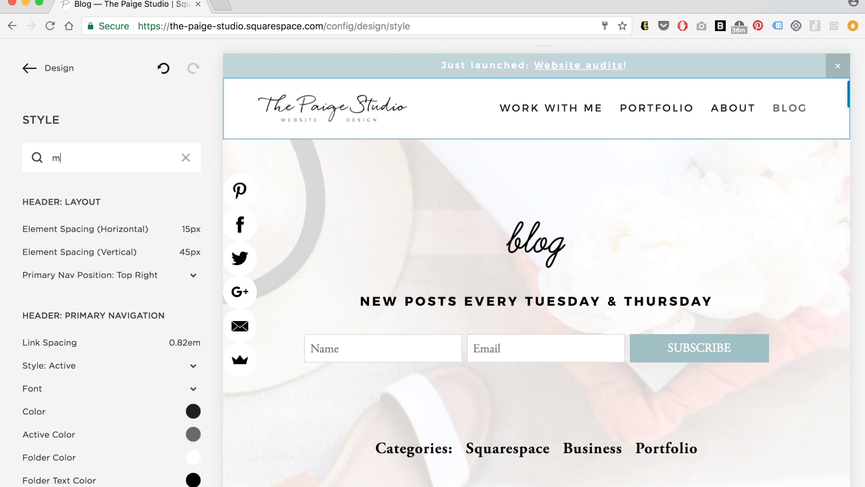
pyautogui.write('obile')
pyautogui.scroll(-7, 95, 256)
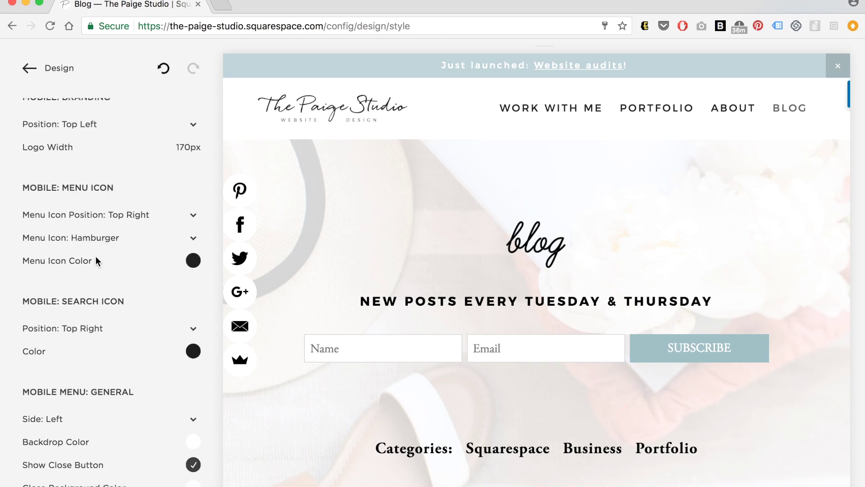
pyautogui.scroll(7, 96, 260)
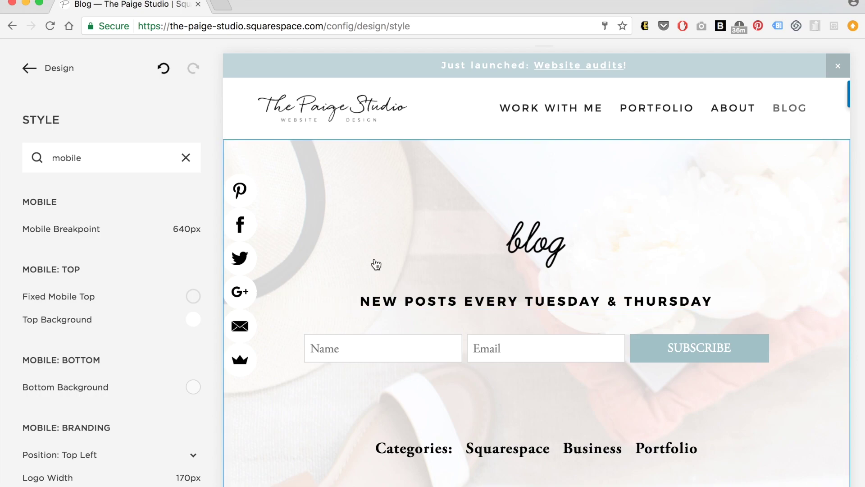
# Switch the site preview to phone view and examine how the blog page looks there
pyautogui.moveTo(75, 230)
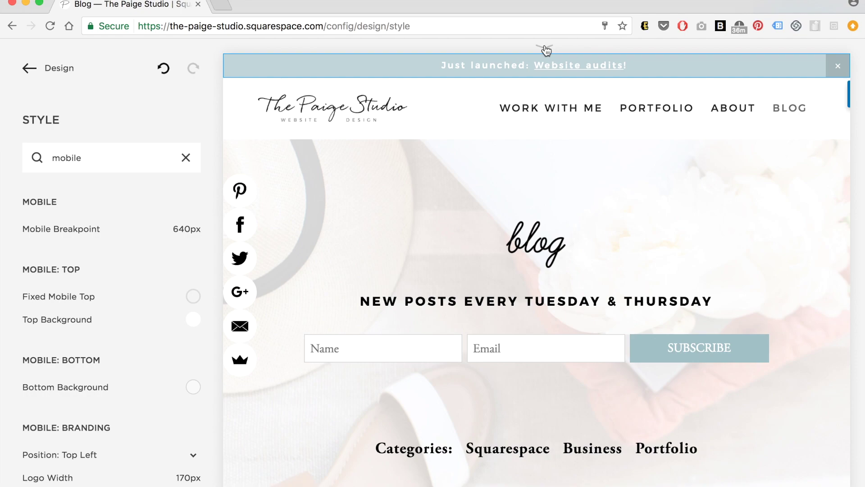
pyautogui.moveTo(545, 50)
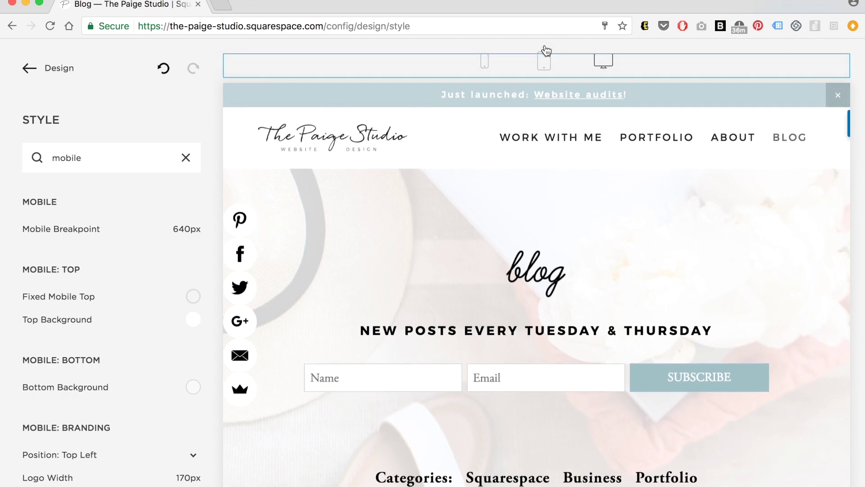
pyautogui.click(485, 63)
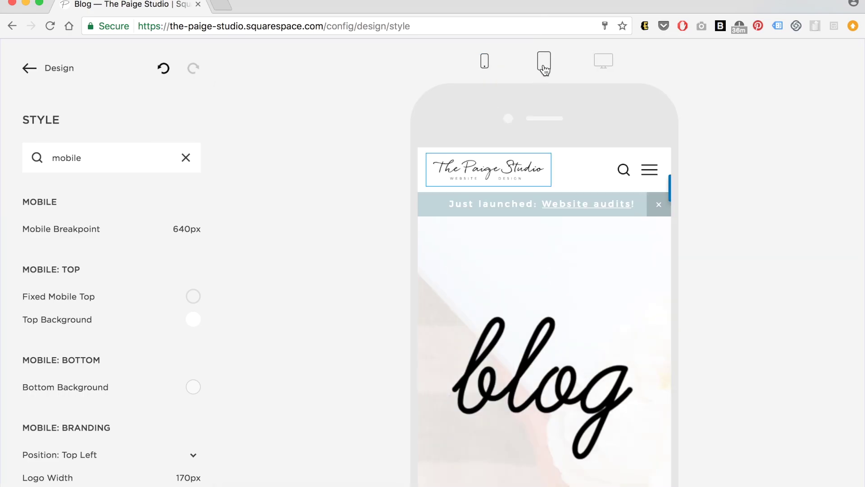
pyautogui.scroll(-15, 553, 282)
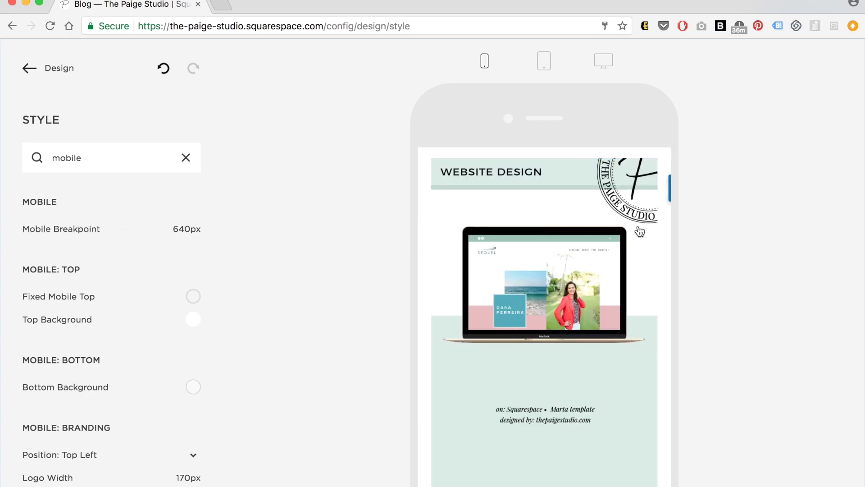
pyautogui.scroll(-2, 67, 288)
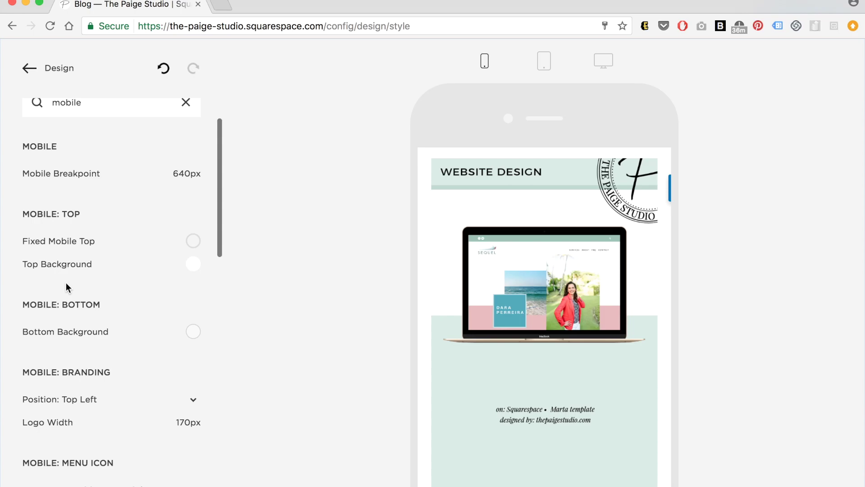
pyautogui.scroll(15, 545, 272)
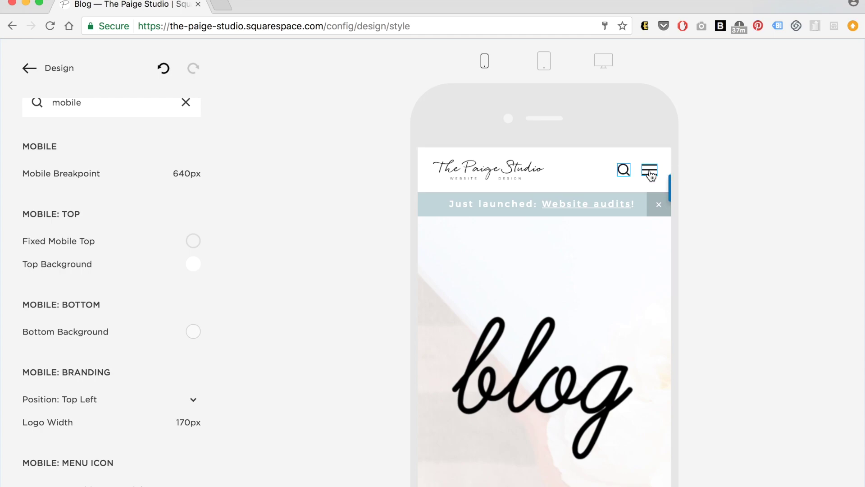
# Enable Fixed Mobile Top, check how the header behaves in the phone preview, and disable the option again
pyautogui.click(193, 240)
pyautogui.scroll(-20, 578, 296)
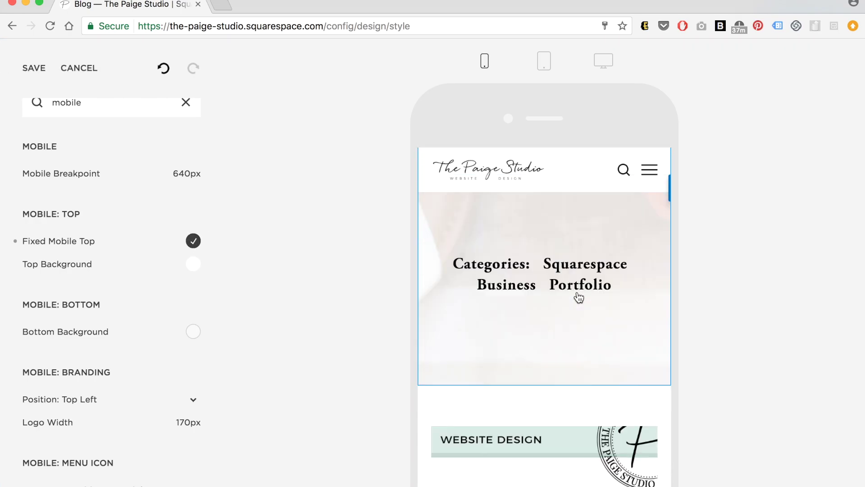
pyautogui.scroll(20, 579, 297)
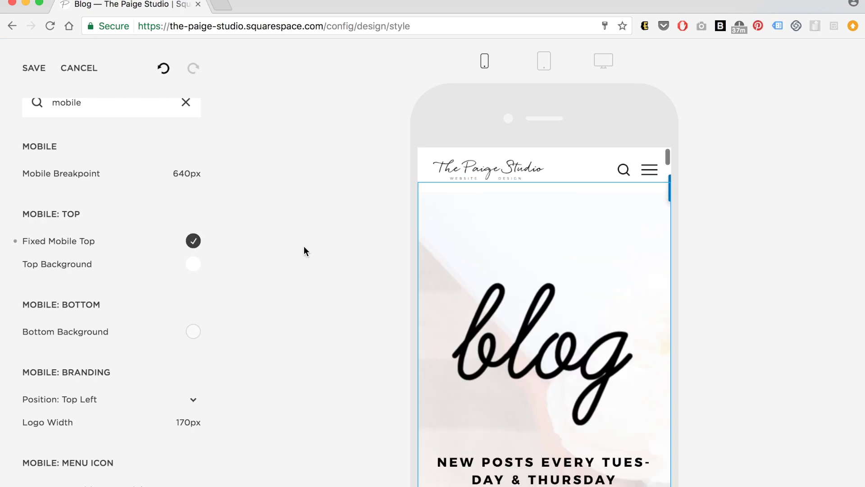
pyautogui.click(193, 241)
# Review the mobile branding, menu icon, search icon and mobile menu options, including the position choices for the search icon
pyautogui.scroll(-5, 124, 247)
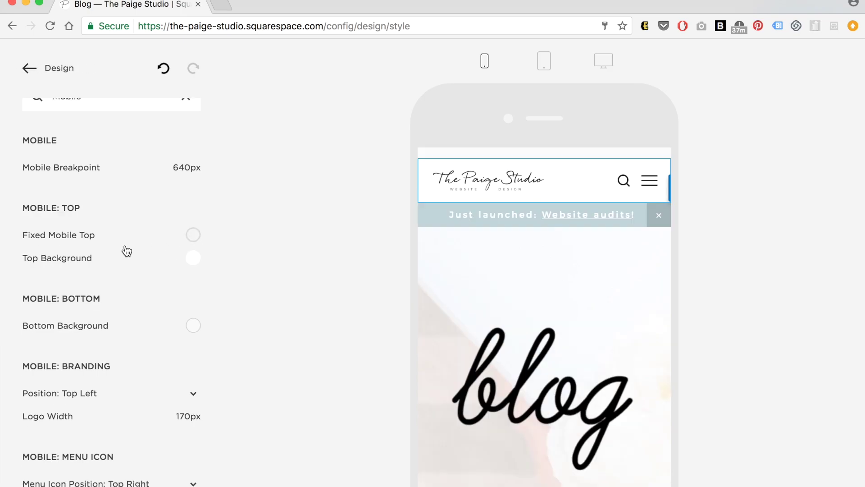
pyautogui.scroll(-4, 103, 211)
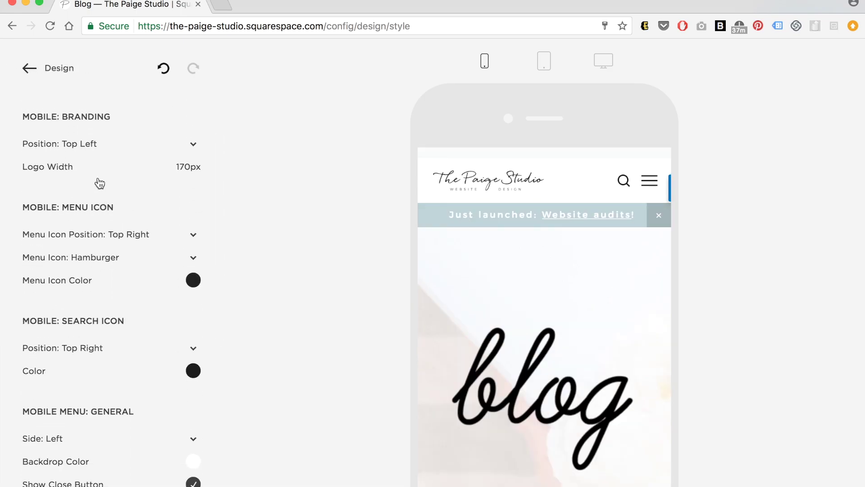
pyautogui.scroll(-5, 100, 183)
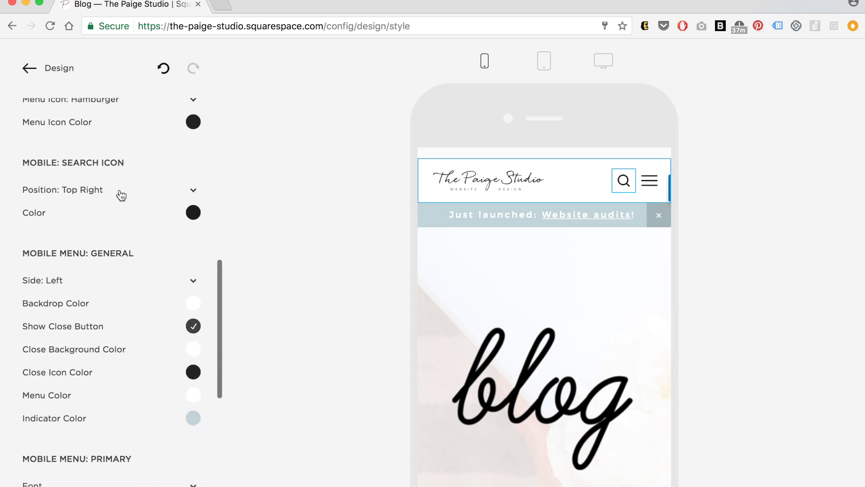
pyautogui.scroll(4, 121, 195)
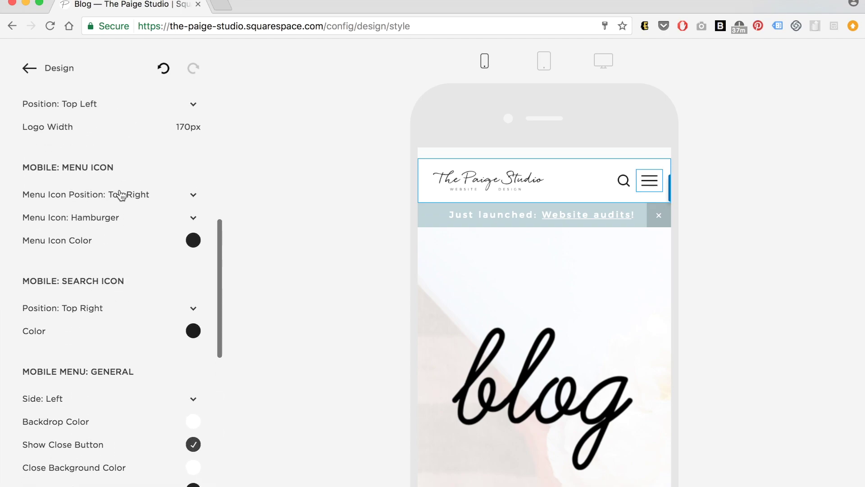
pyautogui.click(87, 310)
pyautogui.click(87, 310)
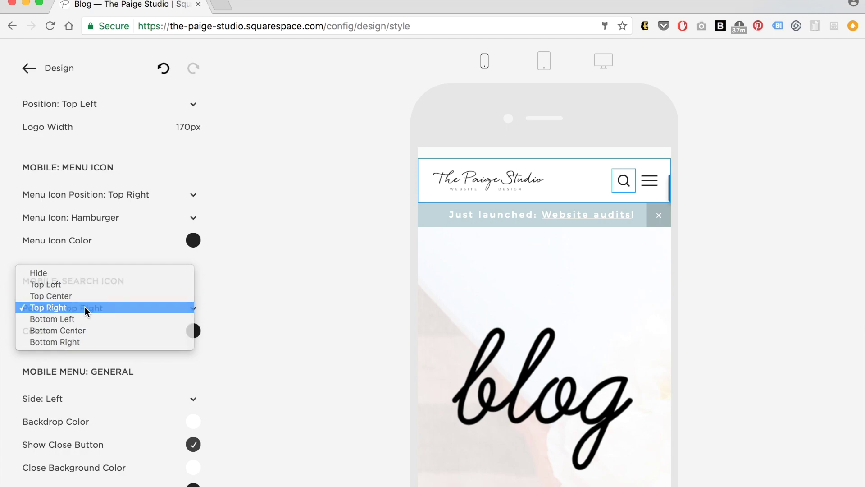
pyautogui.scroll(-6, 108, 241)
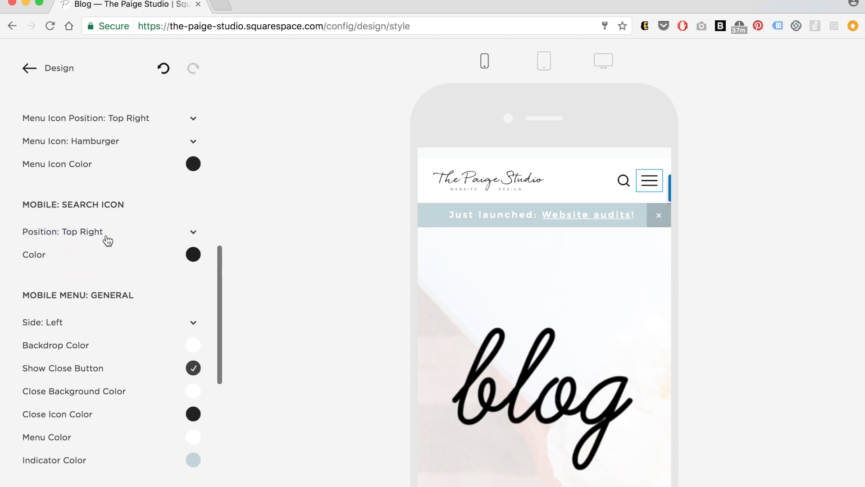
pyautogui.scroll(-4, 108, 241)
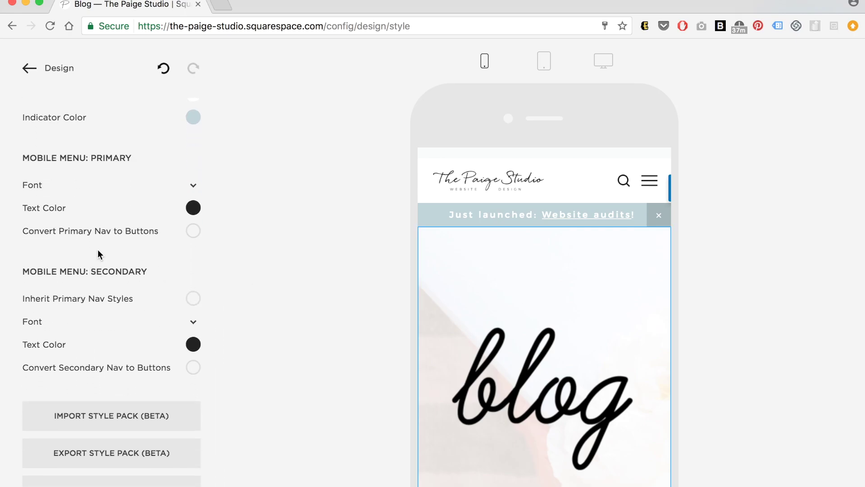
pyautogui.scroll(3, 99, 254)
# Leave the Style Editor for the Design section and open the site's navigation menu in the phone preview
pyautogui.click(649, 186)
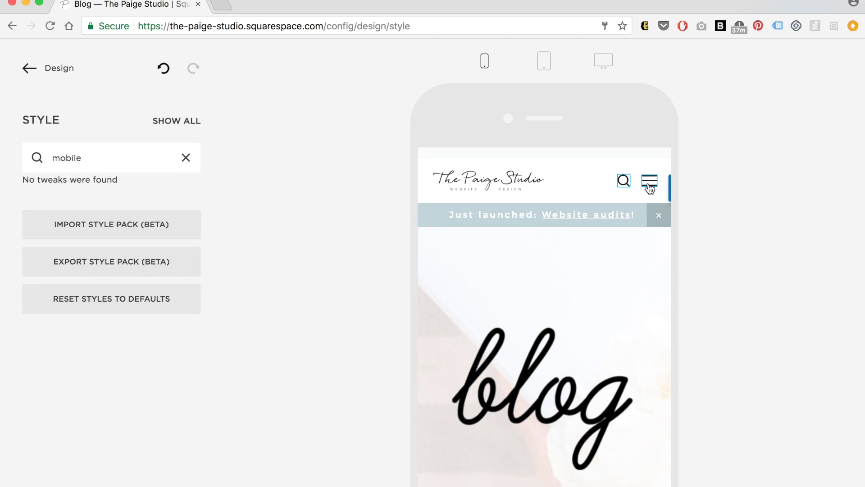
pyautogui.click(169, 120)
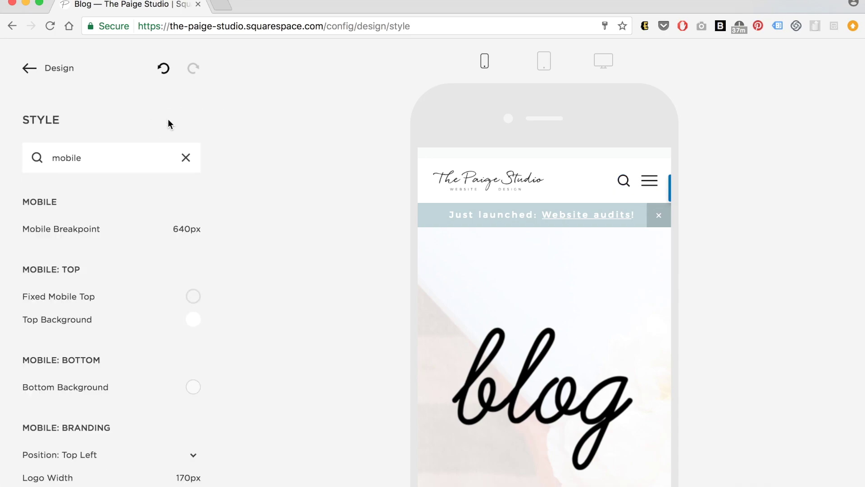
pyautogui.click(56, 68)
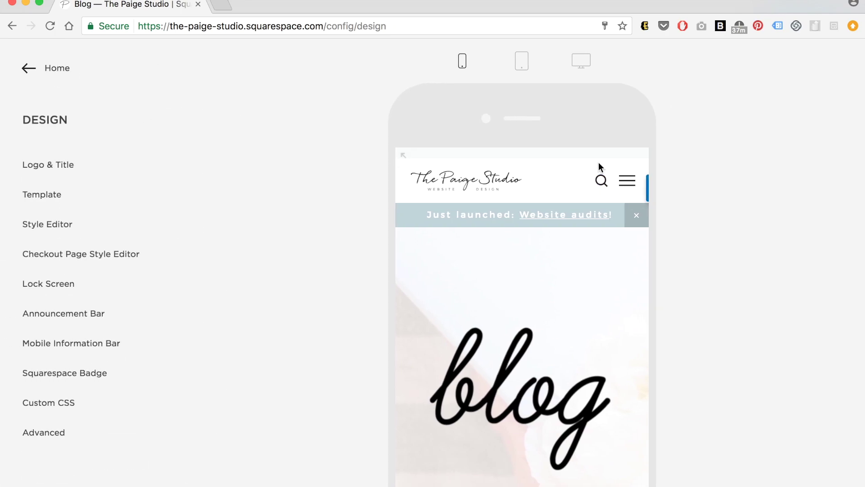
pyautogui.click(626, 181)
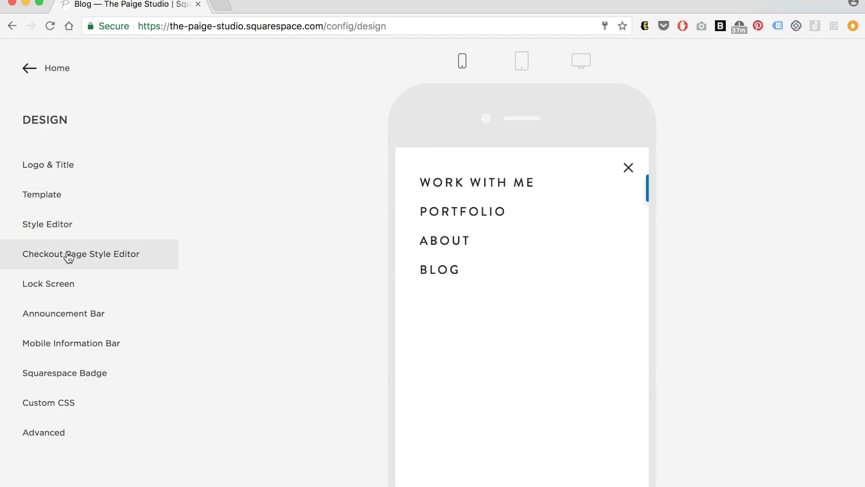
# Reopen the Style Editor, select the Portfolio item in the mobile menu preview, and inspect the Bar Font options without changing them
pyautogui.click(62, 226)
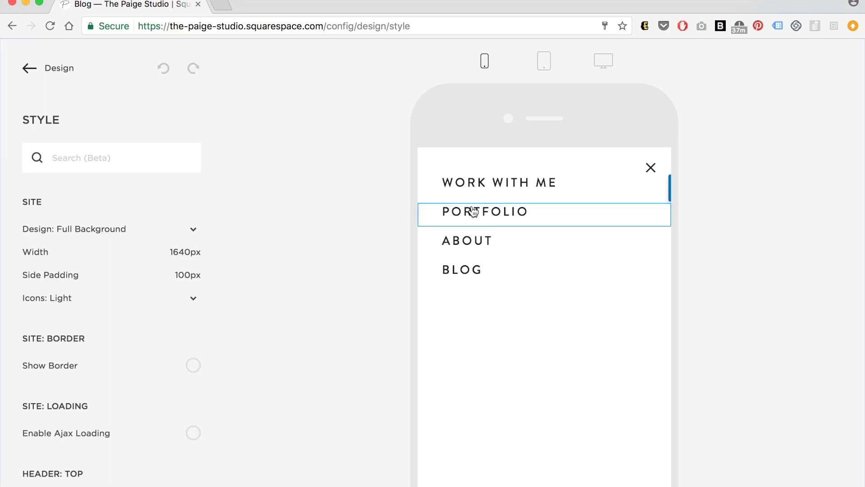
pyautogui.click(474, 212)
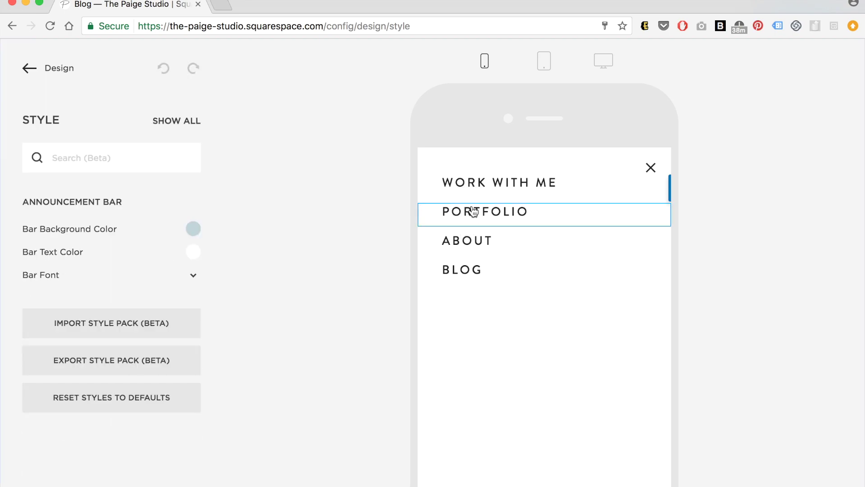
pyautogui.click(54, 282)
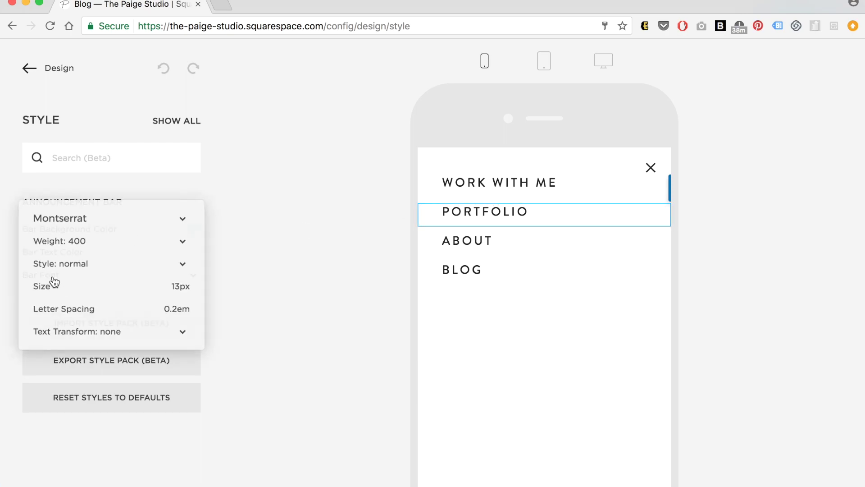
pyautogui.click(77, 221)
pyautogui.click(3, 228)
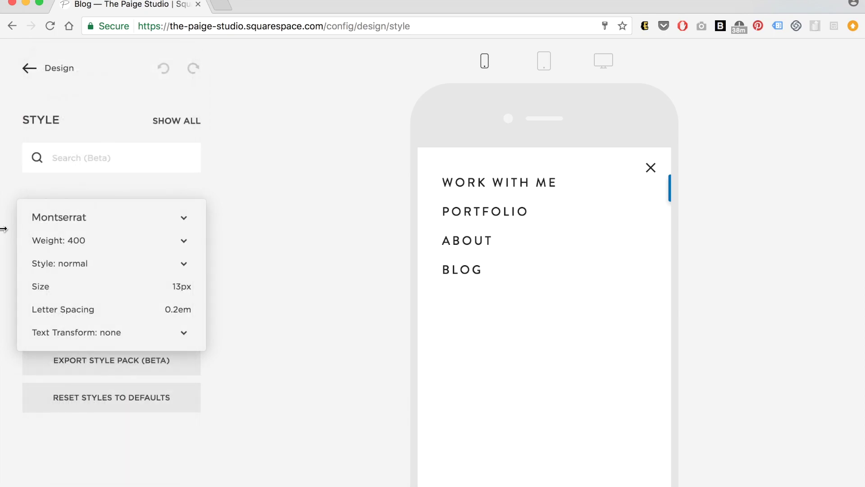
pyautogui.click(4, 229)
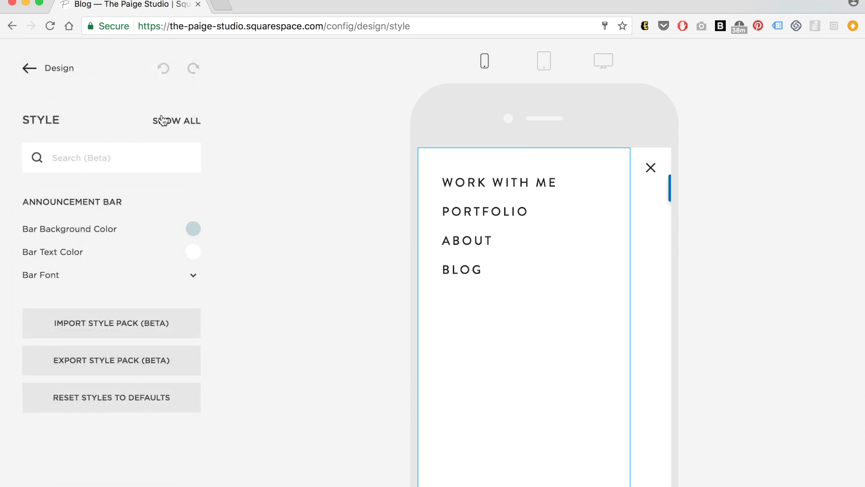
# Show all style settings again and return the site preview to desktop view
pyautogui.click(171, 129)
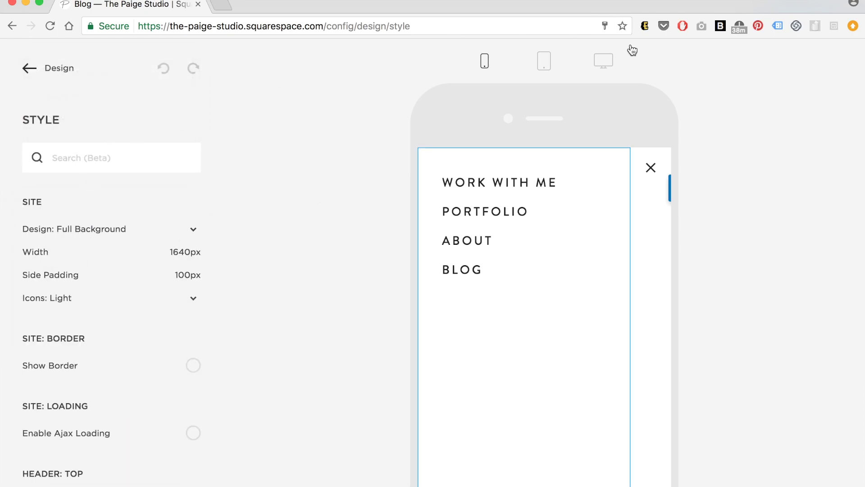
pyautogui.click(594, 64)
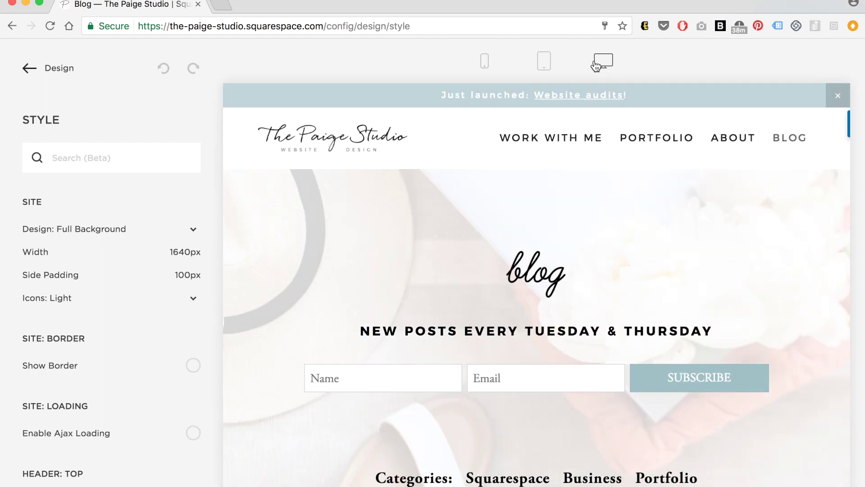